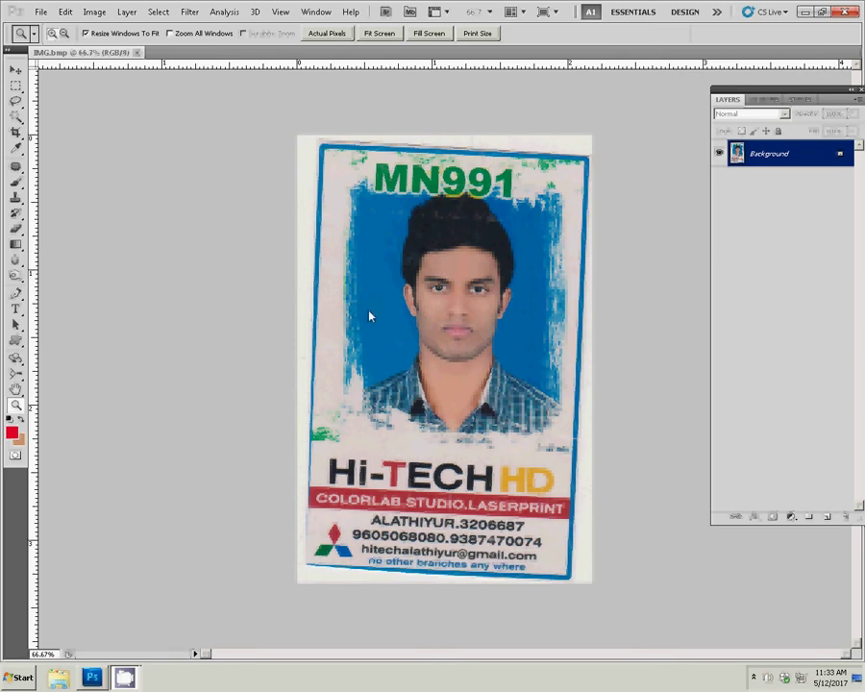
Crop the scan to just the face and shirt at 3.4 × 4.4 cm, 300 ppi
left_click(15, 132)
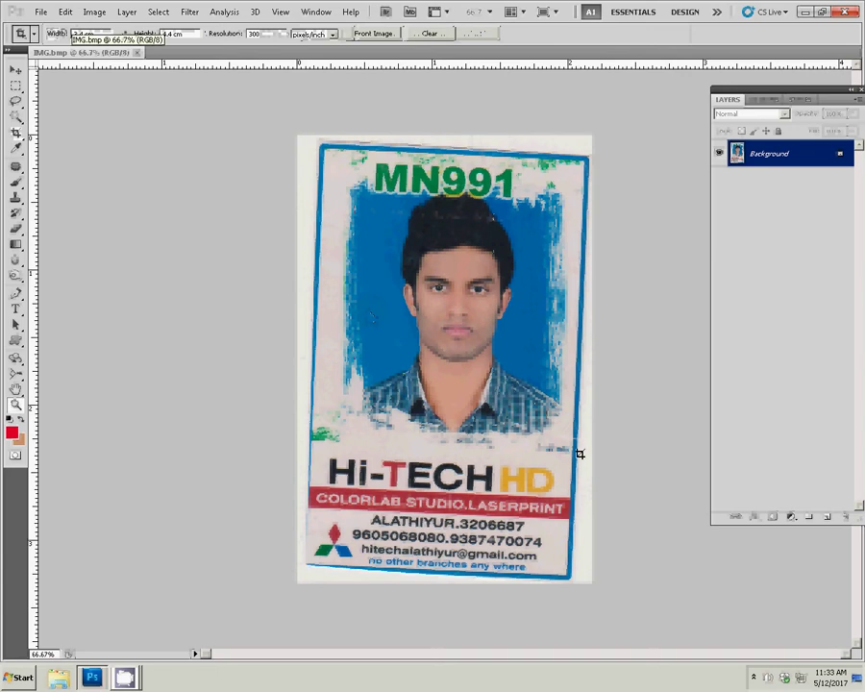
left_click_drag(580, 457, 566, 177)
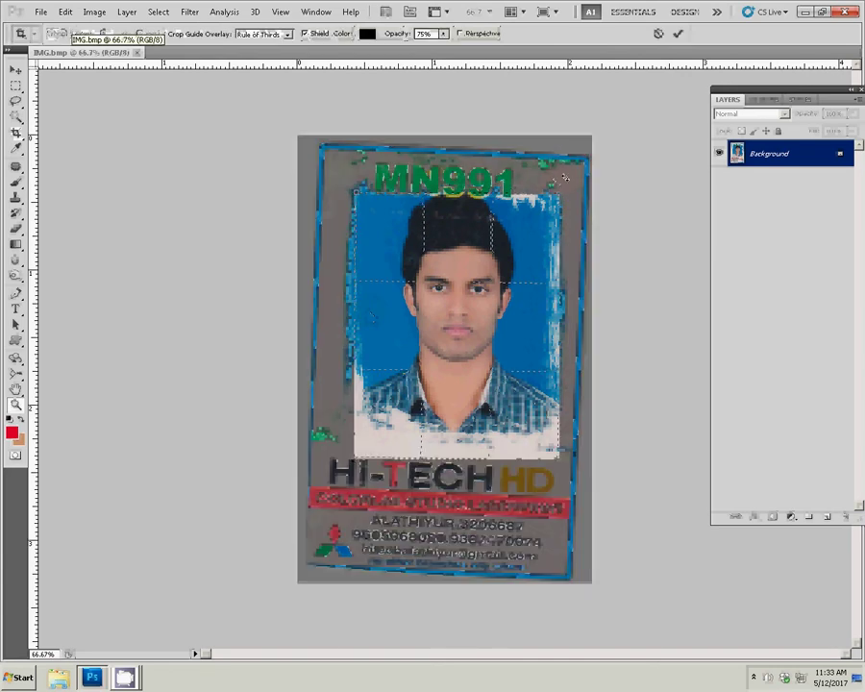
key("Return")
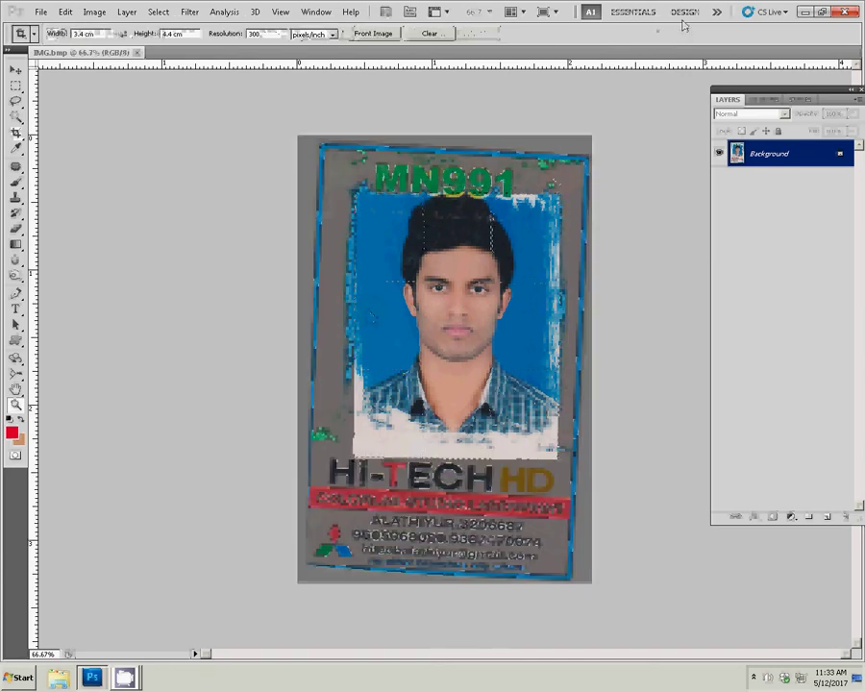
Fit the cropped portrait to the window, then zoom in on the face
key("z")
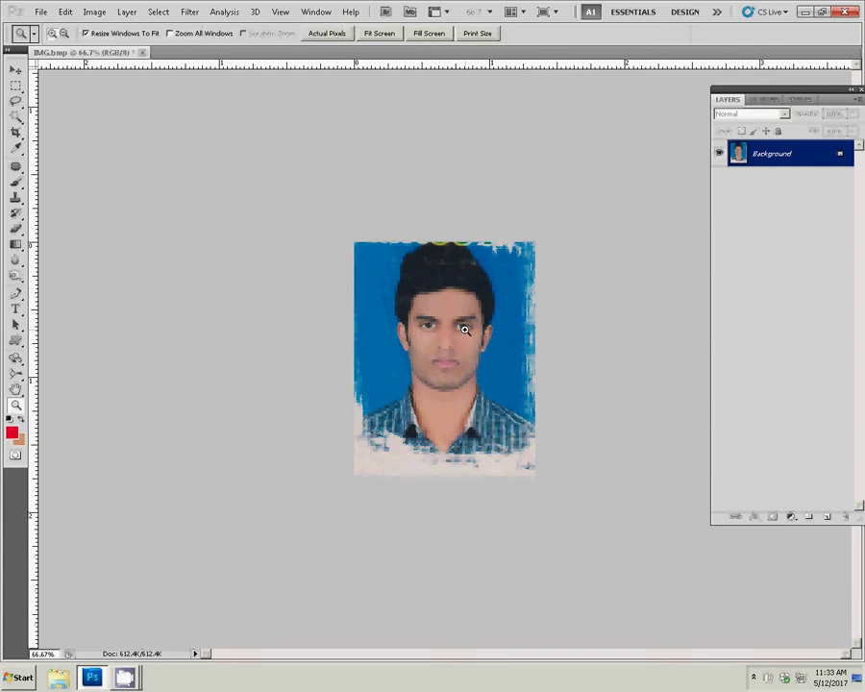
right_click(492, 348)
left_click(494, 348)
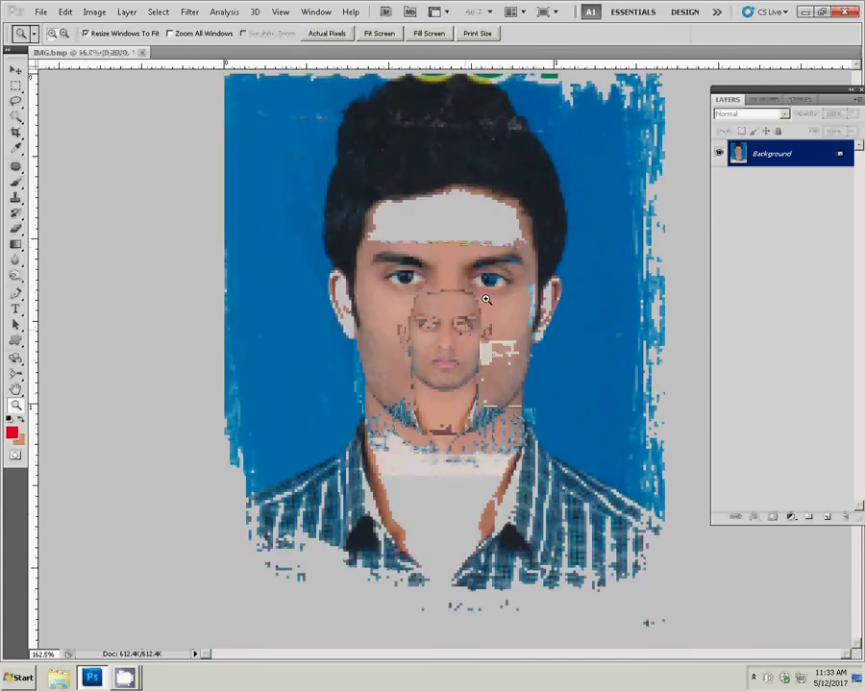
left_click(485, 300)
Start a Pen path at the left shoulder and trace up the jawline and left hair edge
key("p")
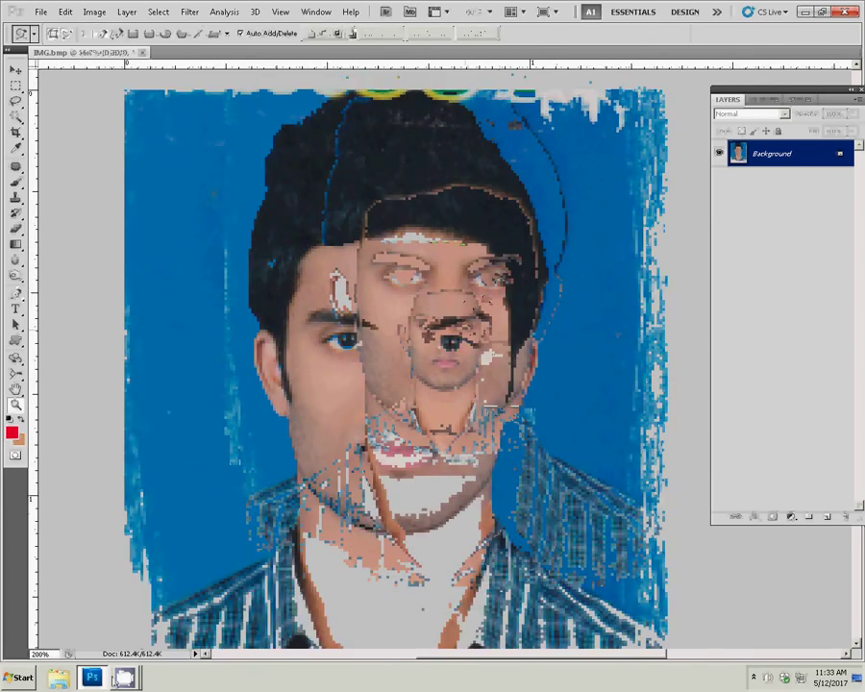
left_click(272, 560)
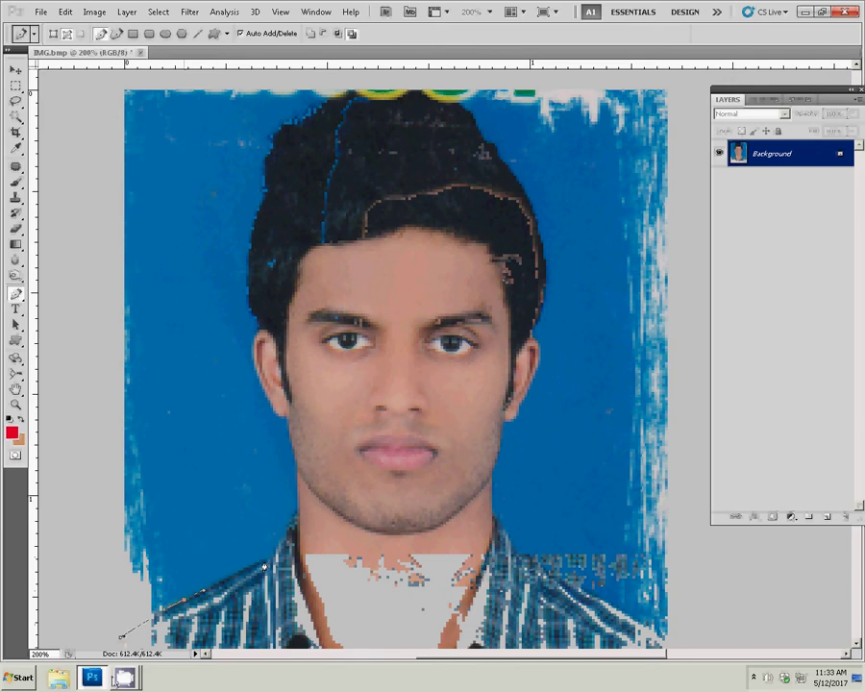
left_click(293, 519)
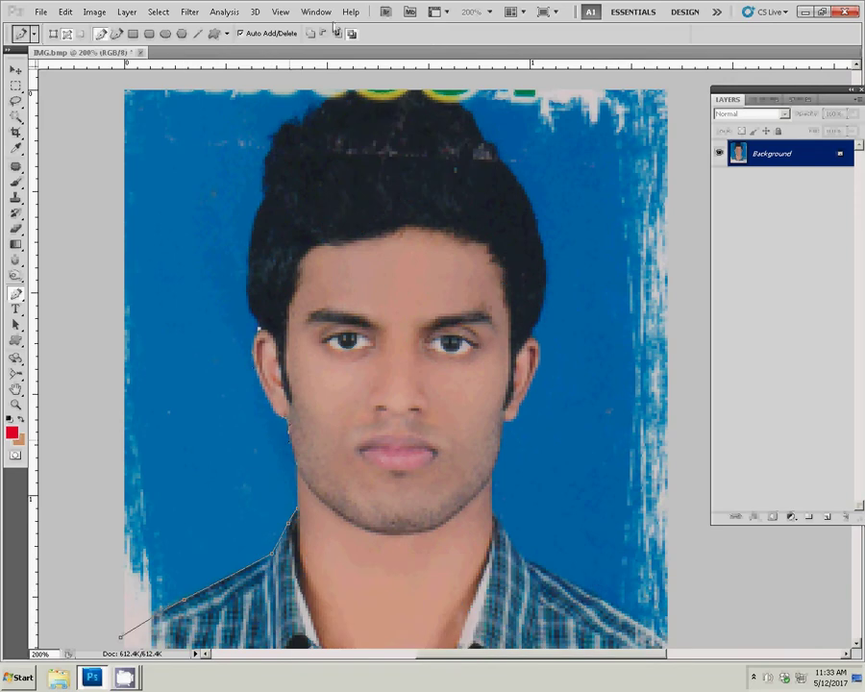
left_click(253, 248)
left_click(258, 207)
left_click(248, 266)
left_click(256, 229)
left_click(262, 202)
Continue the path over the head and down the right hair and shoulder, closing it around the image corners
left_click(293, 113)
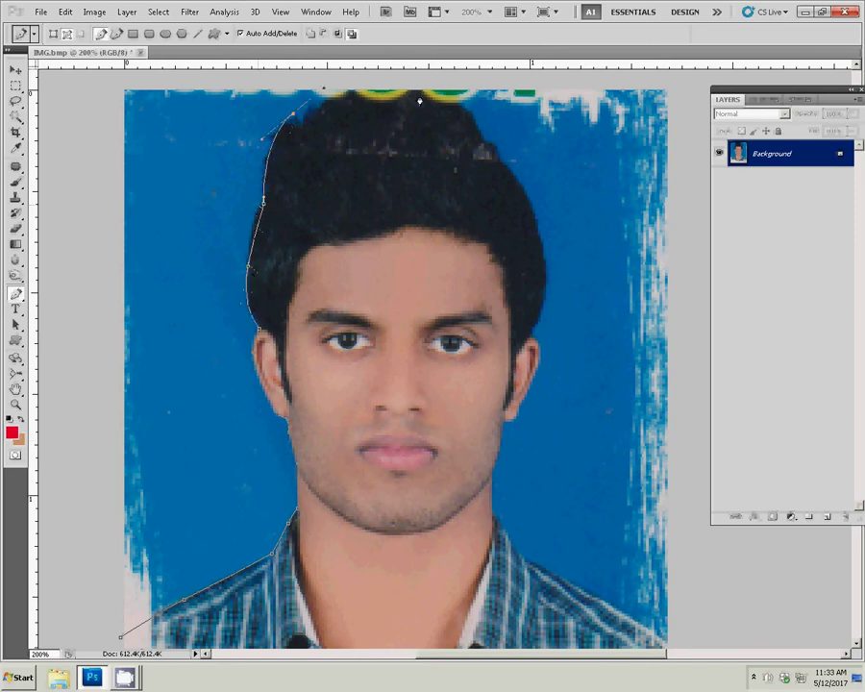
left_click(389, 88)
left_click_drag(523, 192, 543, 240)
left_click(543, 240)
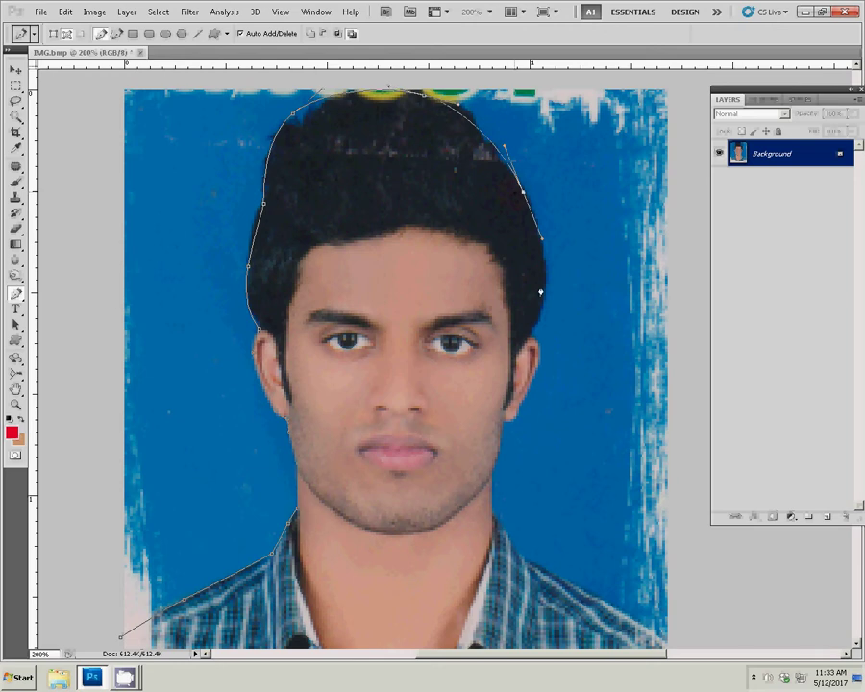
scroll(541, 292, "down", 3)
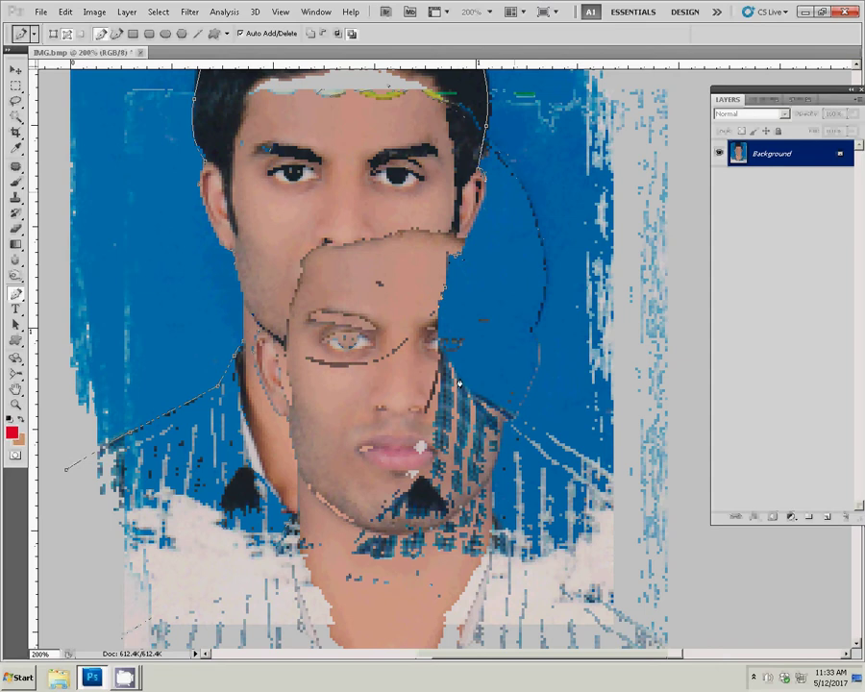
left_click_drag(541, 429, 567, 450)
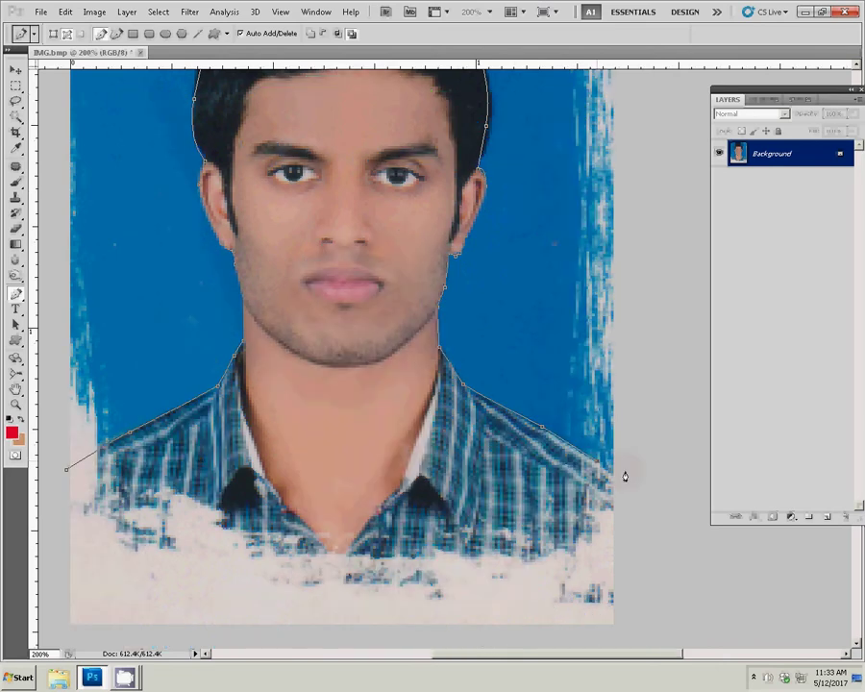
scroll(602, 389, "down", 3)
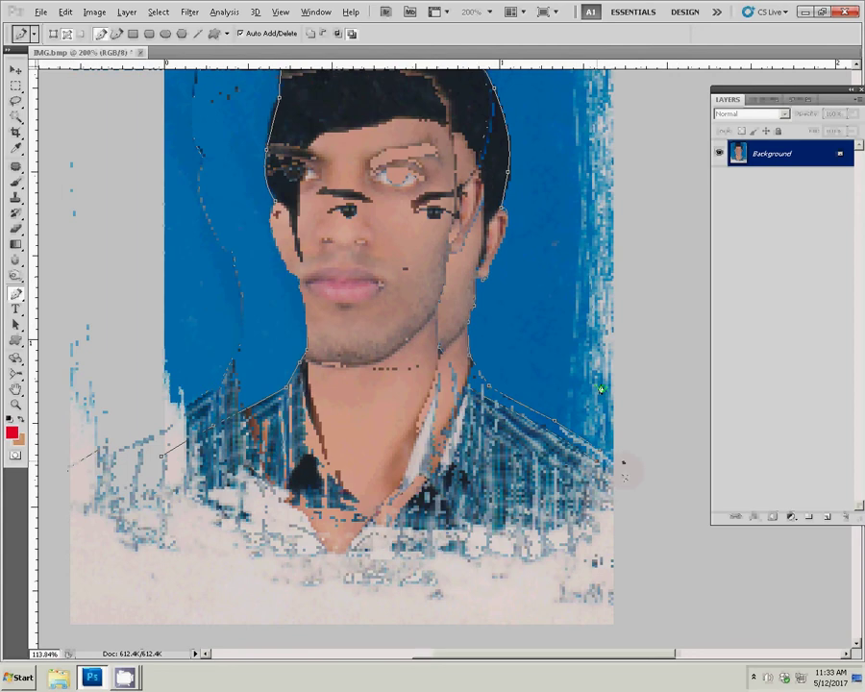
left_click(637, 143)
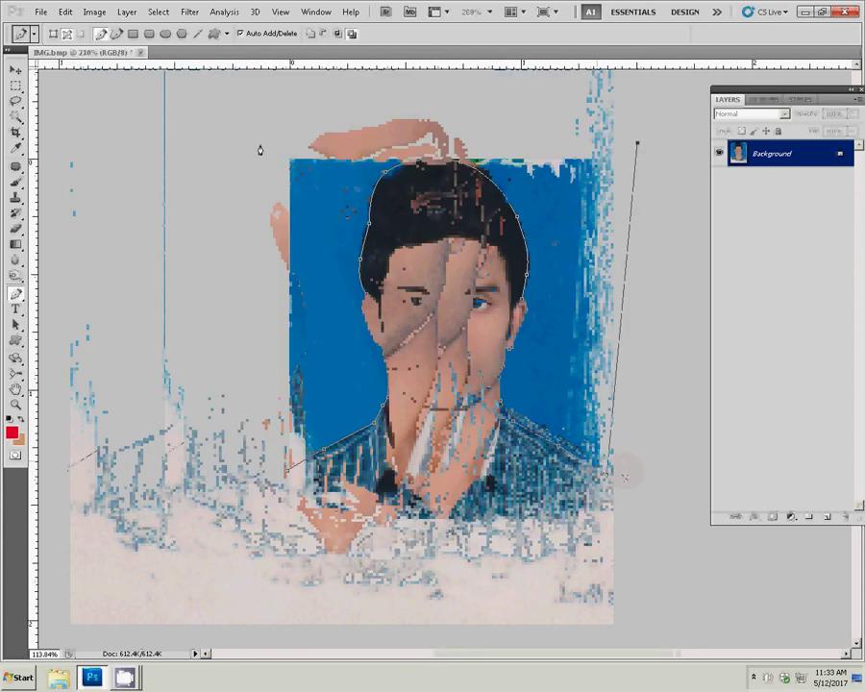
left_click(260, 129)
left_click(245, 444)
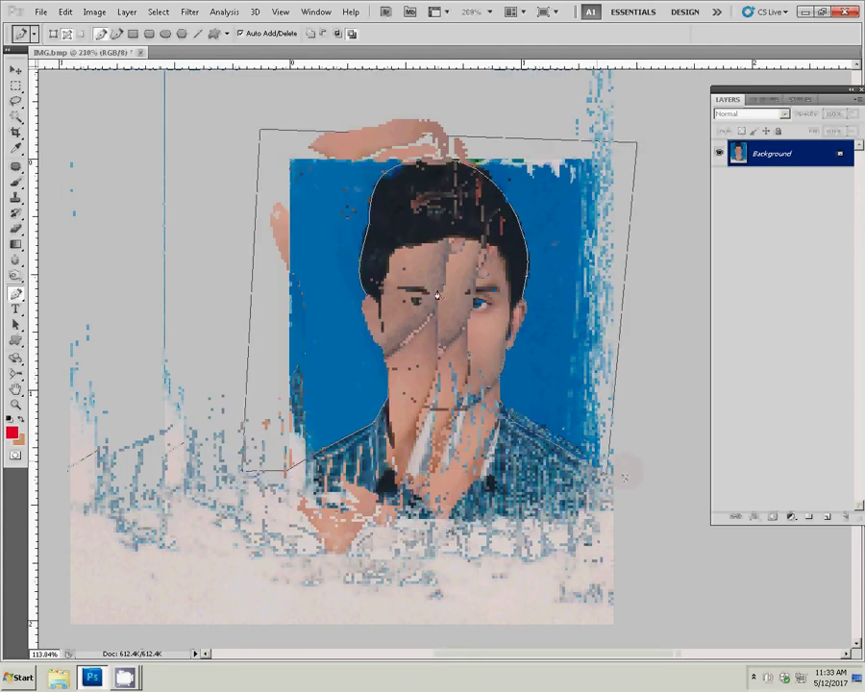
Turn the traced path into a selection of the background
right_click(486, 302)
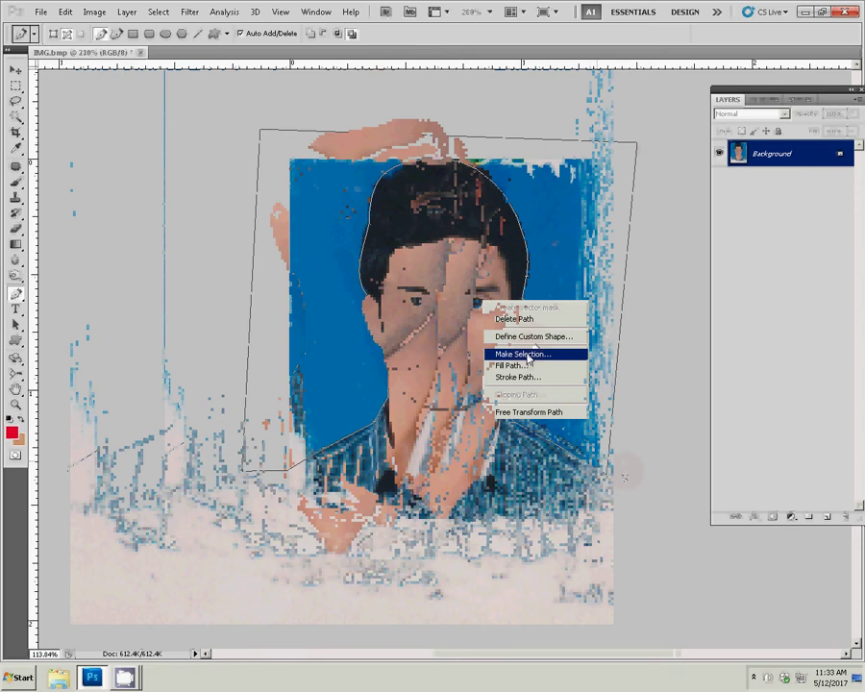
left_click(528, 355)
left_click(502, 202)
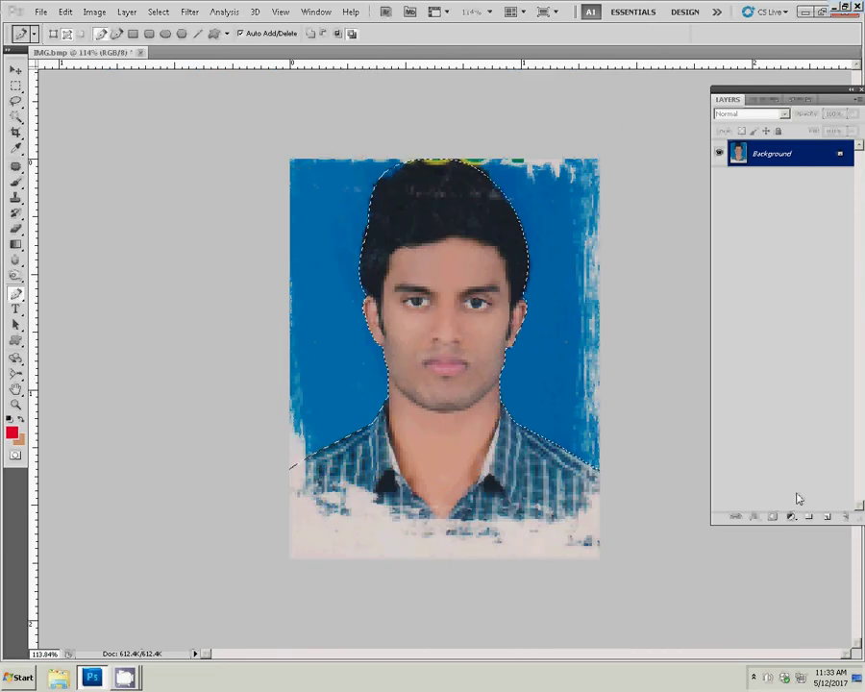
Fill the selection with solid colour 0290ea and merge it into the Background layer
left_click(791, 516)
left_click(742, 293)
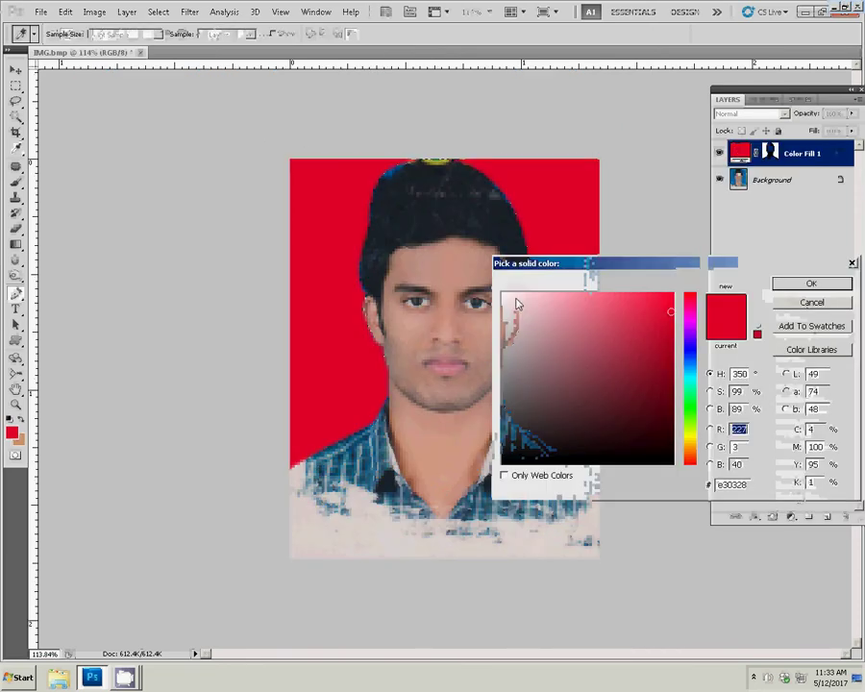
left_click(438, 154)
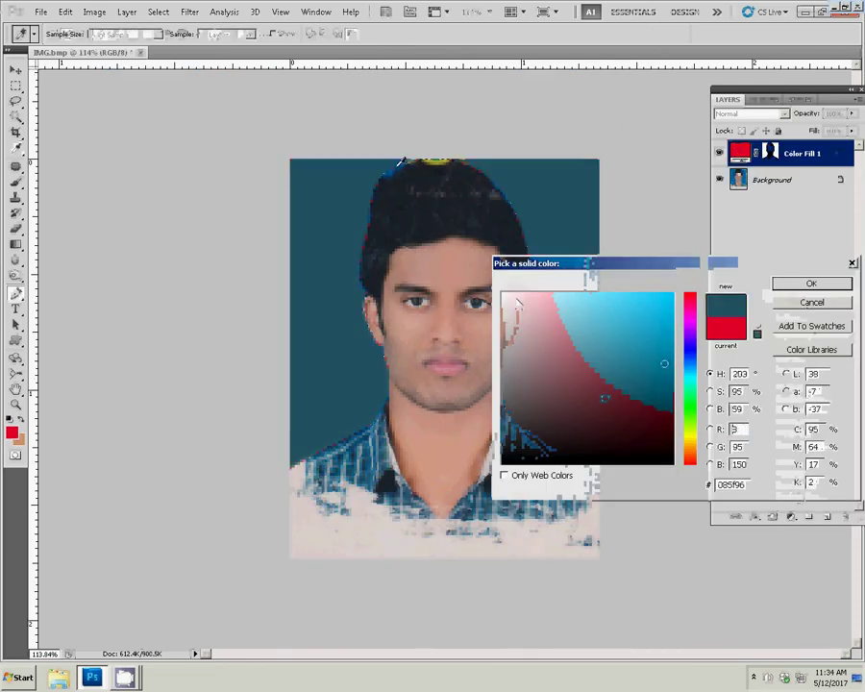
left_click(672, 307)
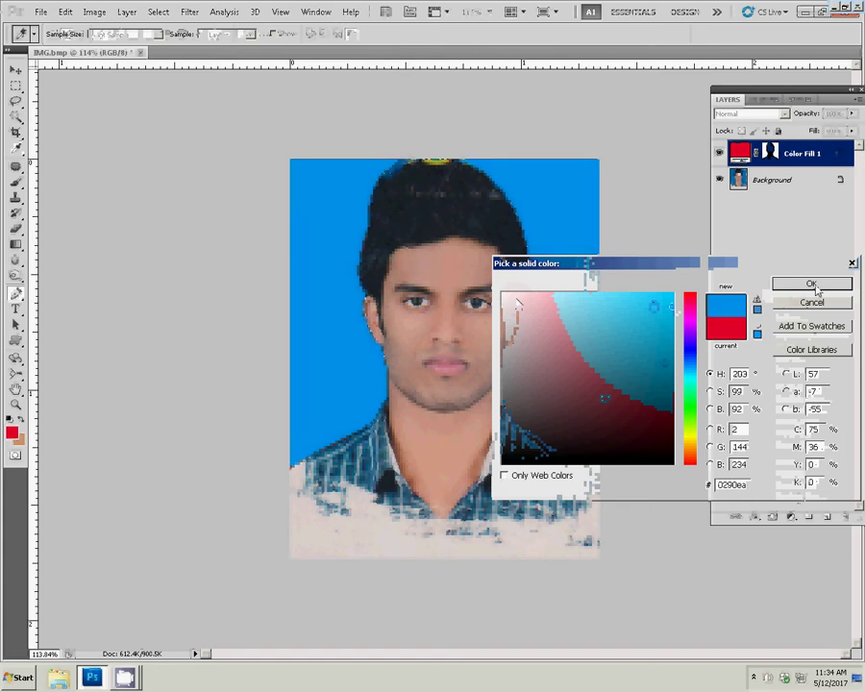
left_click(813, 285)
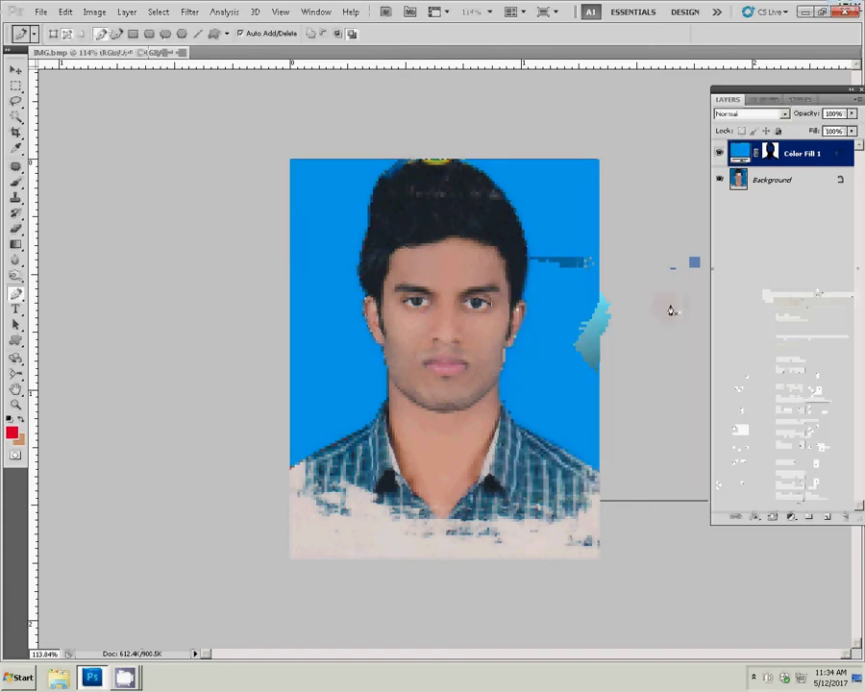
key("ctrl+e")
key("z")
left_click(428, 191)
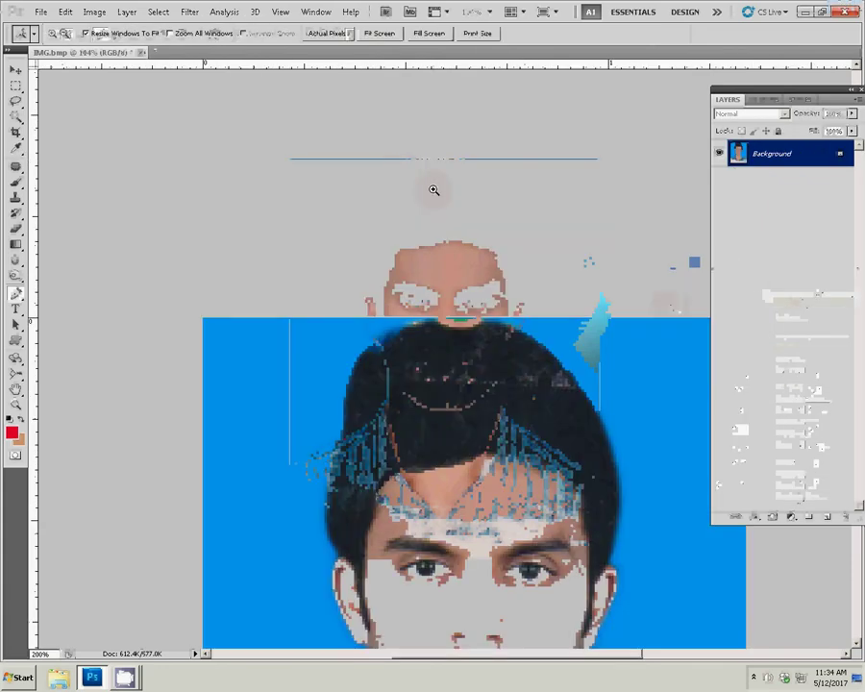
Clone-stamp over the yellow-green hair spot and the white patches on the right, lower and left shirt
key("s")
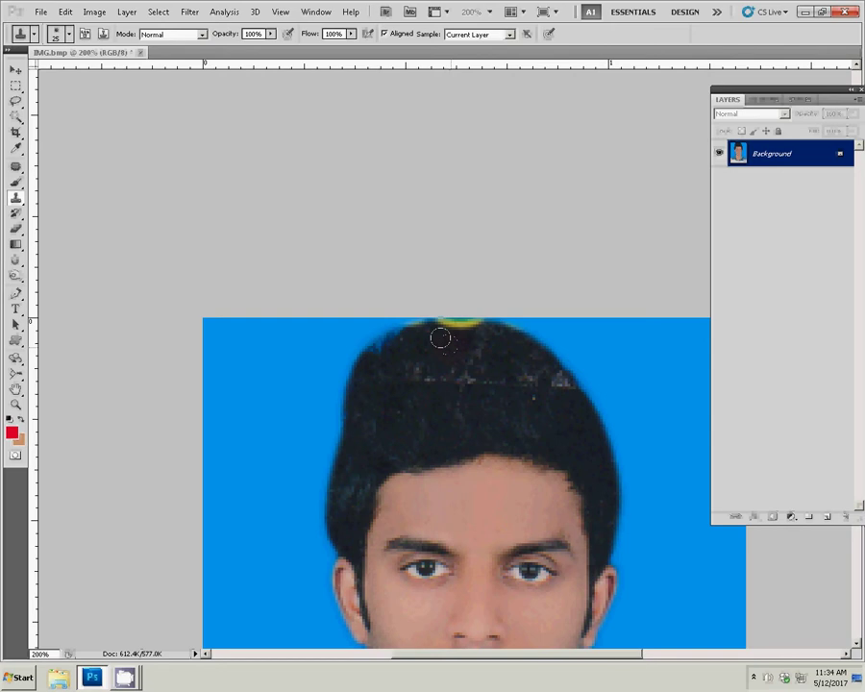
mouse_move(439, 338)
left_mouse_down()
mouse_move(453, 358)
mouse_move(417, 371)
left_mouse_up()
mouse_move(523, 390)
left_mouse_down()
mouse_move(456, 194)
mouse_move(463, 6)
left_mouse_up()
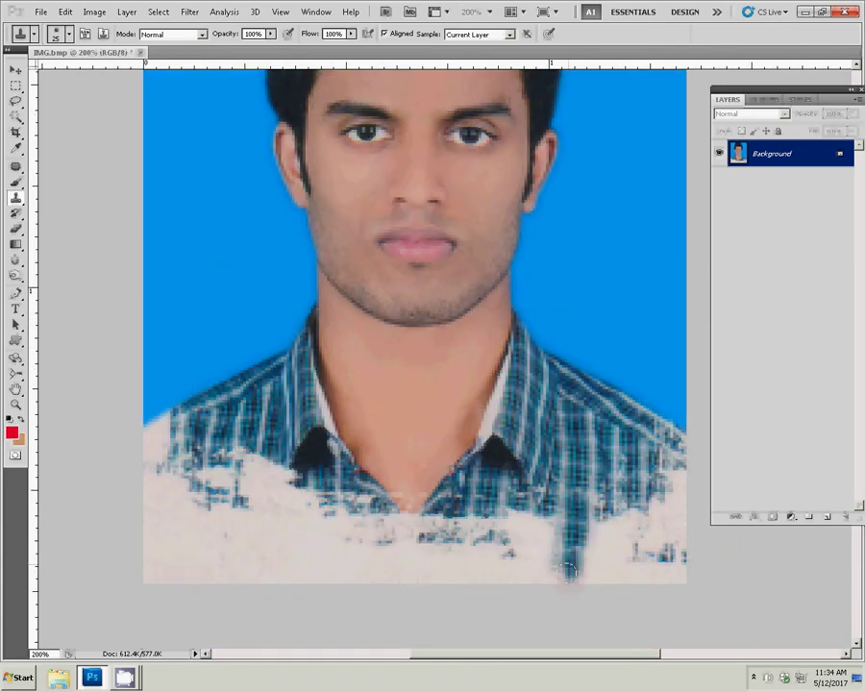
left_click_drag(604, 500, 603, 577)
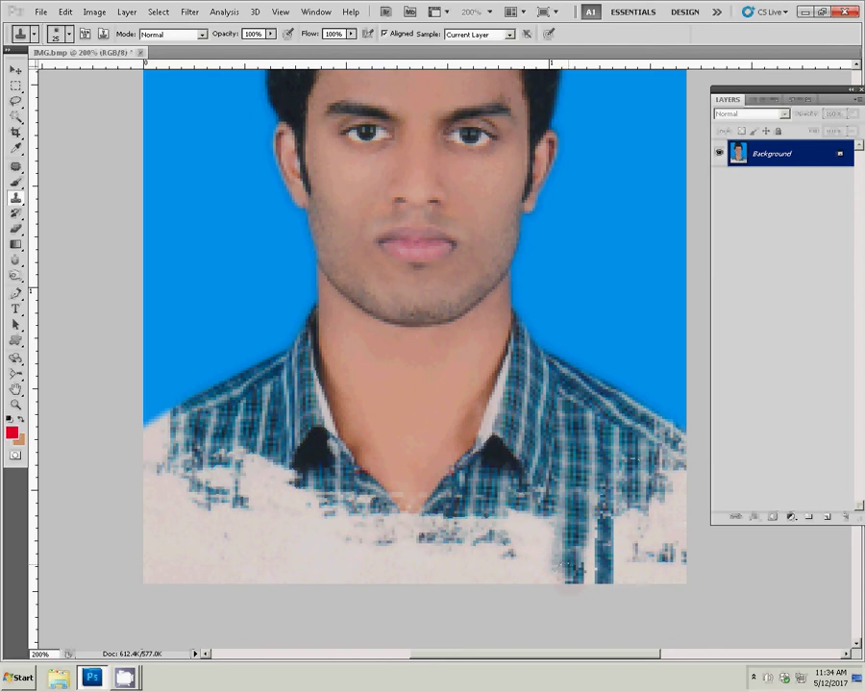
left_click_drag(630, 510, 630, 581)
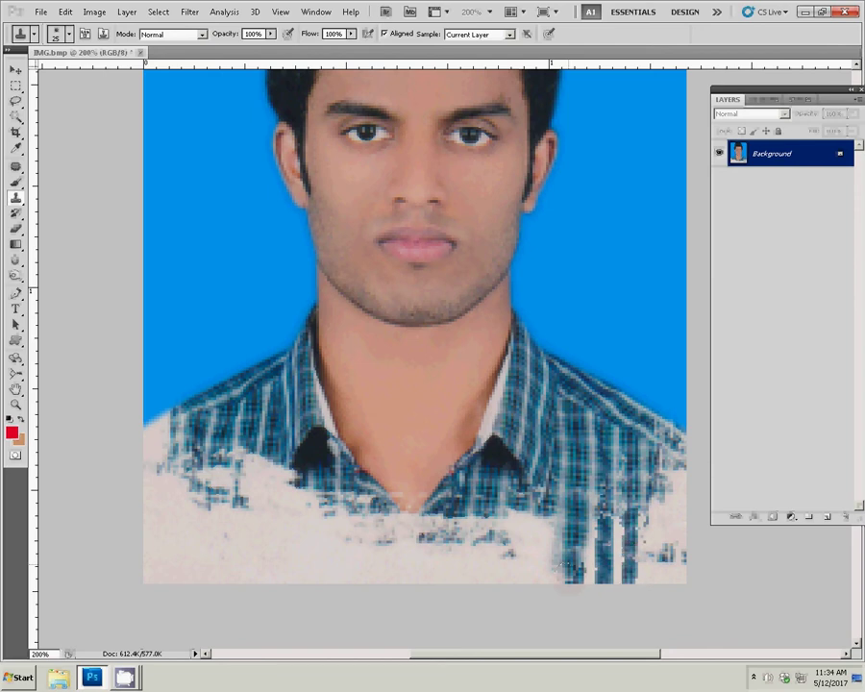
mouse_move(654, 496)
left_mouse_down()
mouse_move(655, 581)
mouse_move(680, 497)
mouse_move(678, 543)
left_mouse_up()
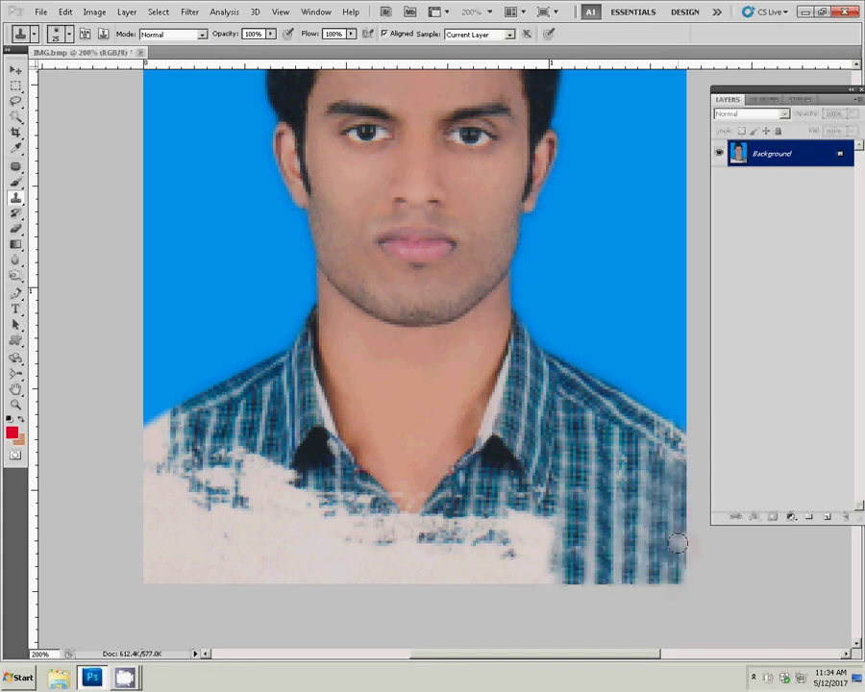
mouse_move(543, 576)
left_mouse_down()
mouse_move(543, 519)
mouse_move(519, 577)
left_mouse_up()
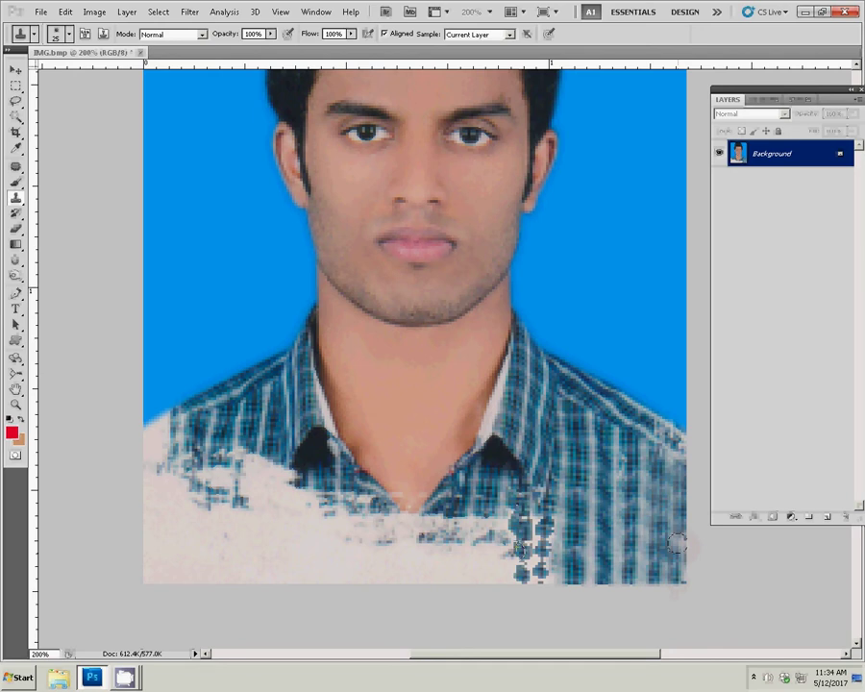
mouse_move(481, 527)
left_mouse_down()
mouse_move(475, 582)
mouse_move(510, 548)
left_mouse_up()
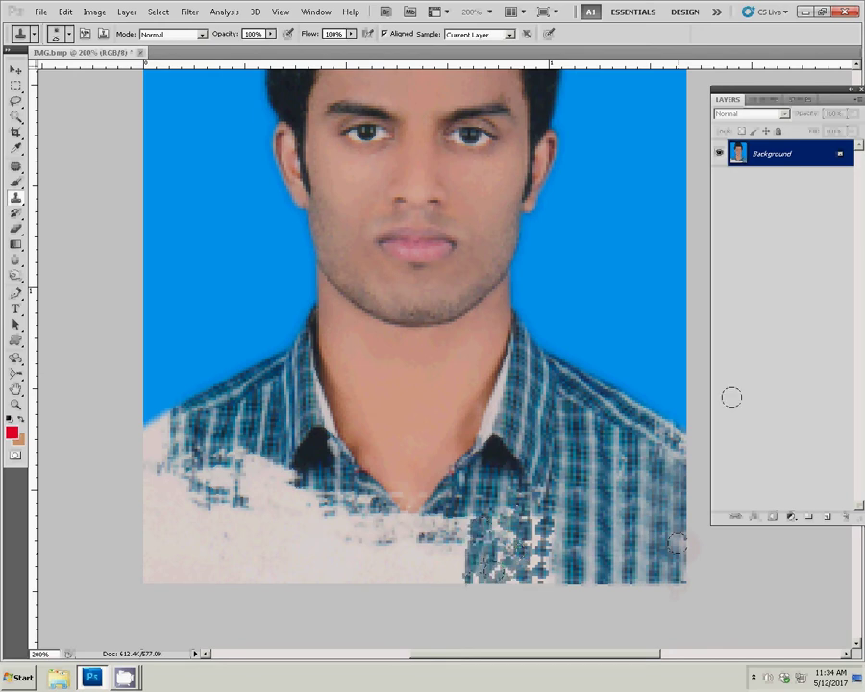
left_click_drag(153, 445, 164, 423)
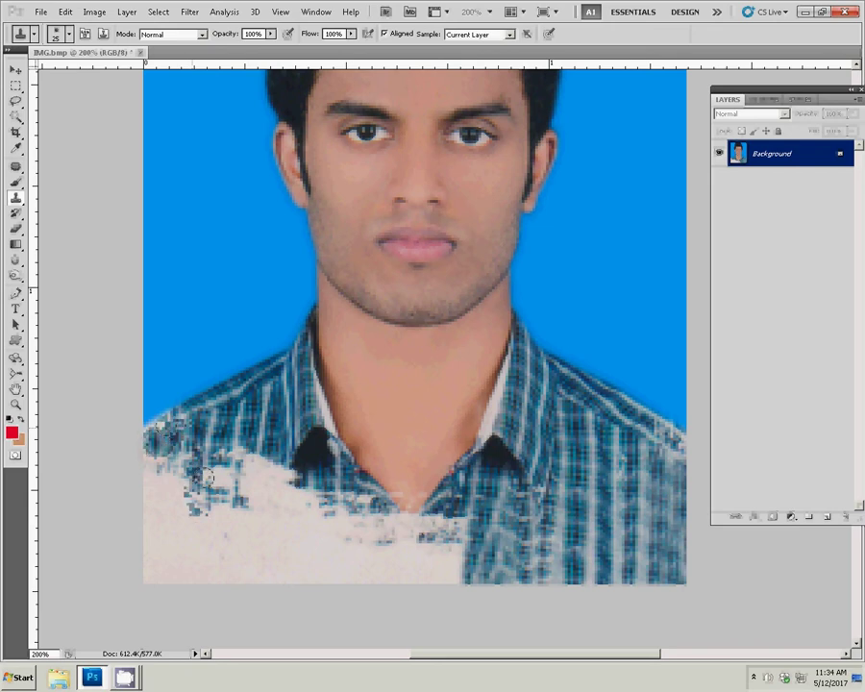
Clone clean plaid over the pale, blocky lower-left shirt area
mouse_move(202, 486)
left_mouse_down()
mouse_move(236, 452)
mouse_move(246, 496)
left_mouse_up()
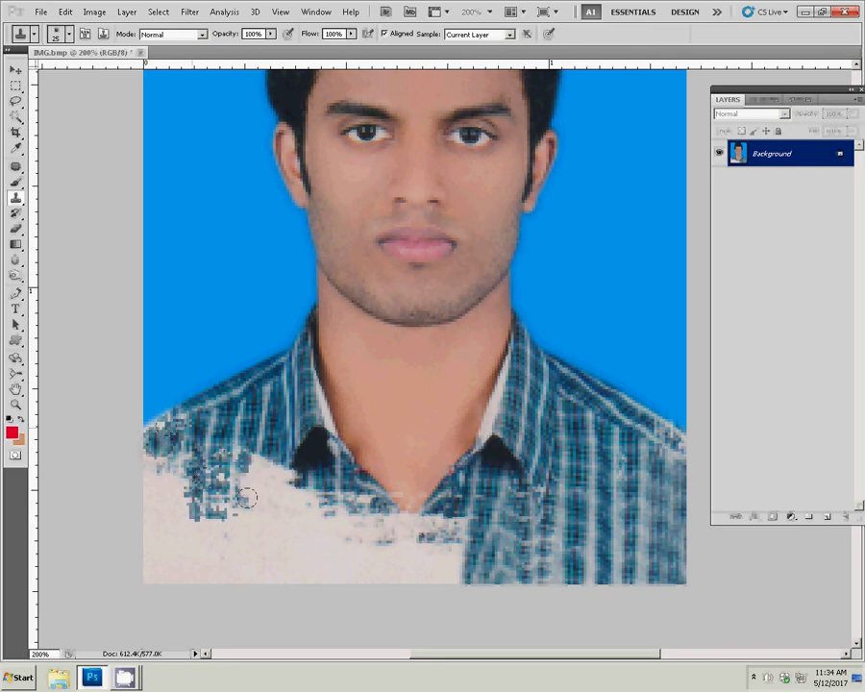
left_click(263, 437, "alt")
mouse_move(261, 456)
left_mouse_down()
mouse_move(253, 529)
mouse_move(520, 570)
left_mouse_up()
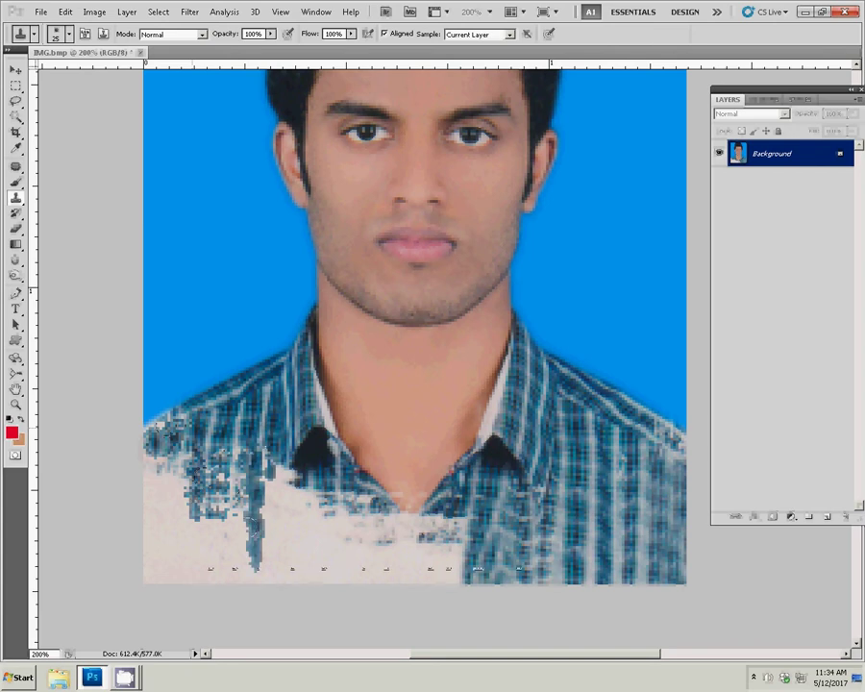
left_click_drag(158, 452, 272, 520)
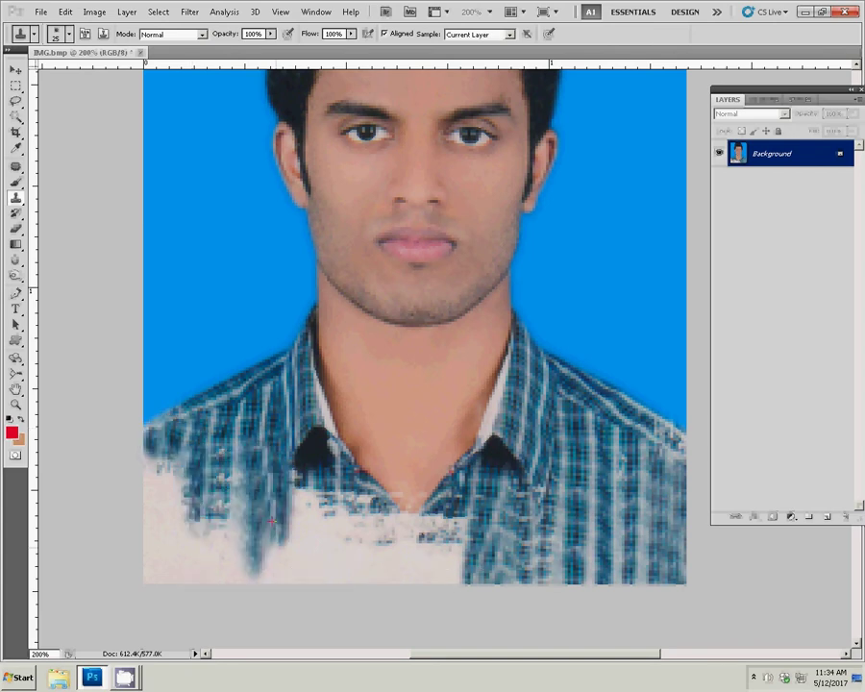
left_click_drag(207, 519, 279, 577)
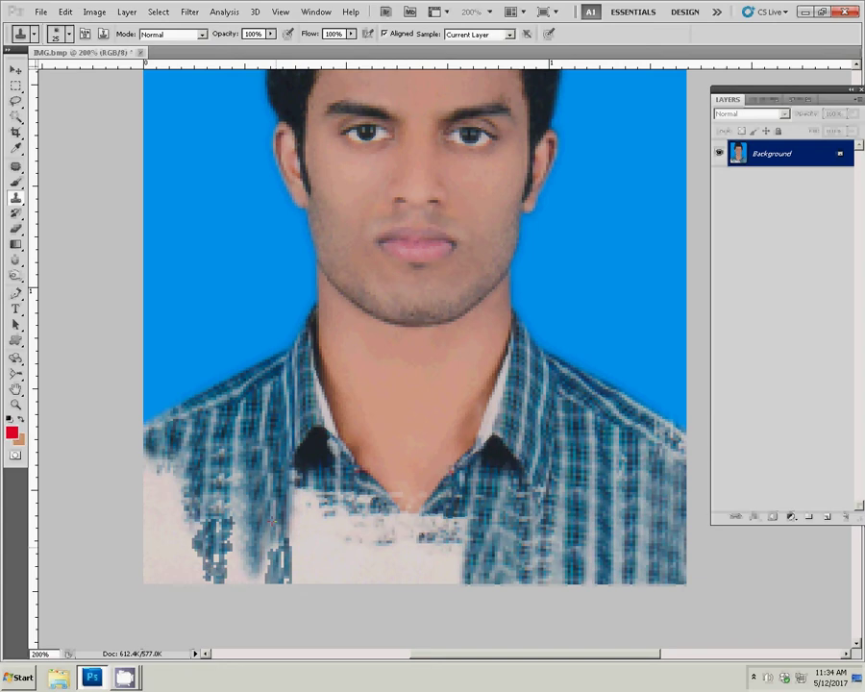
mouse_move(155, 465)
left_mouse_down()
mouse_move(183, 510)
mouse_move(178, 558)
left_mouse_up()
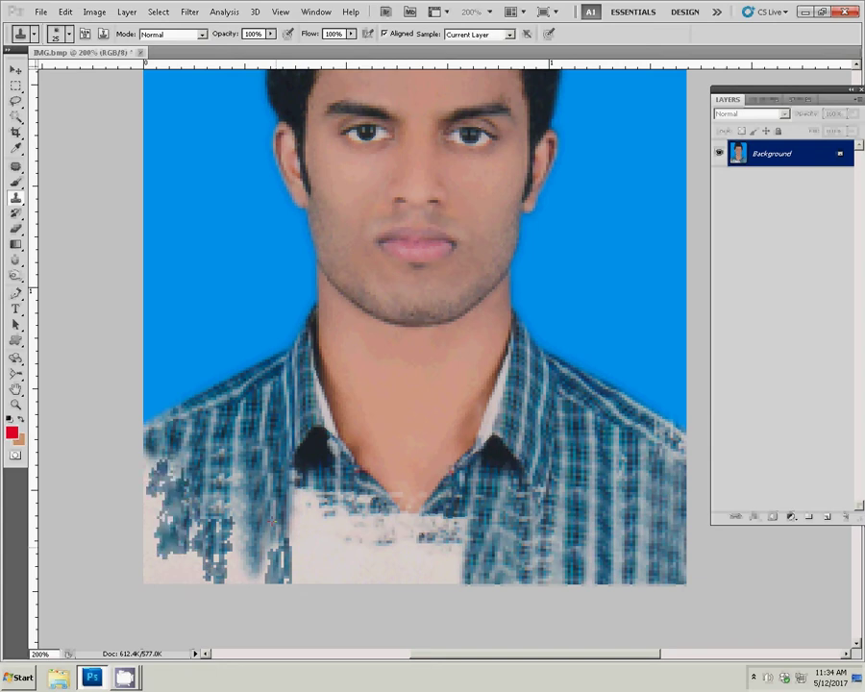
left_click_drag(173, 463, 231, 550)
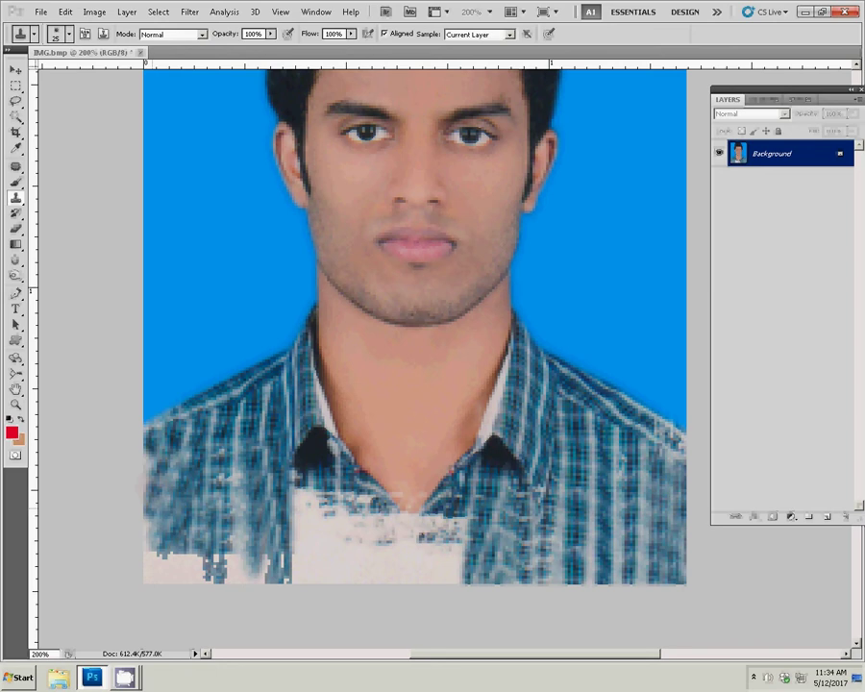
left_click_drag(154, 524, 247, 581)
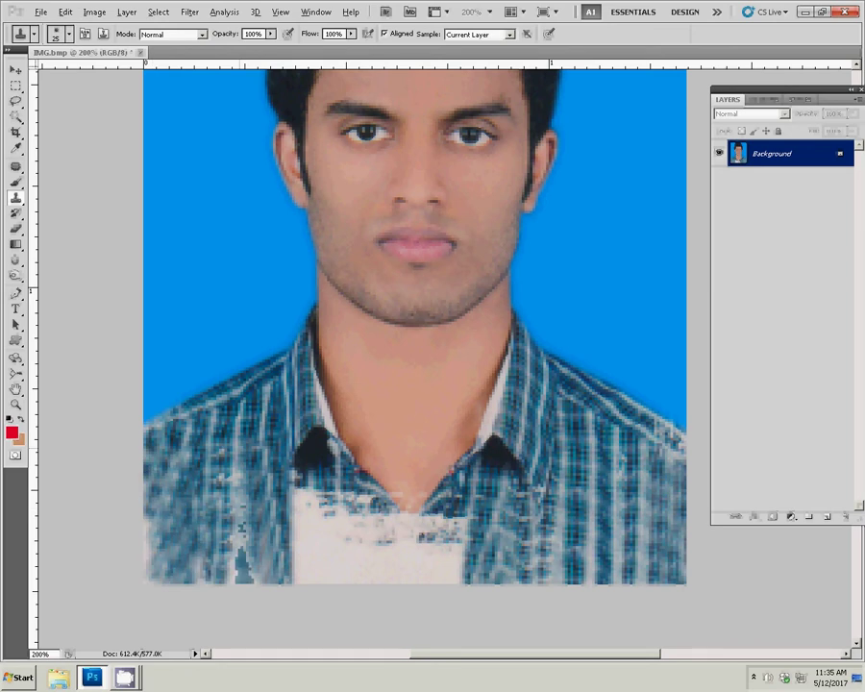
left_click_drag(237, 471, 238, 553)
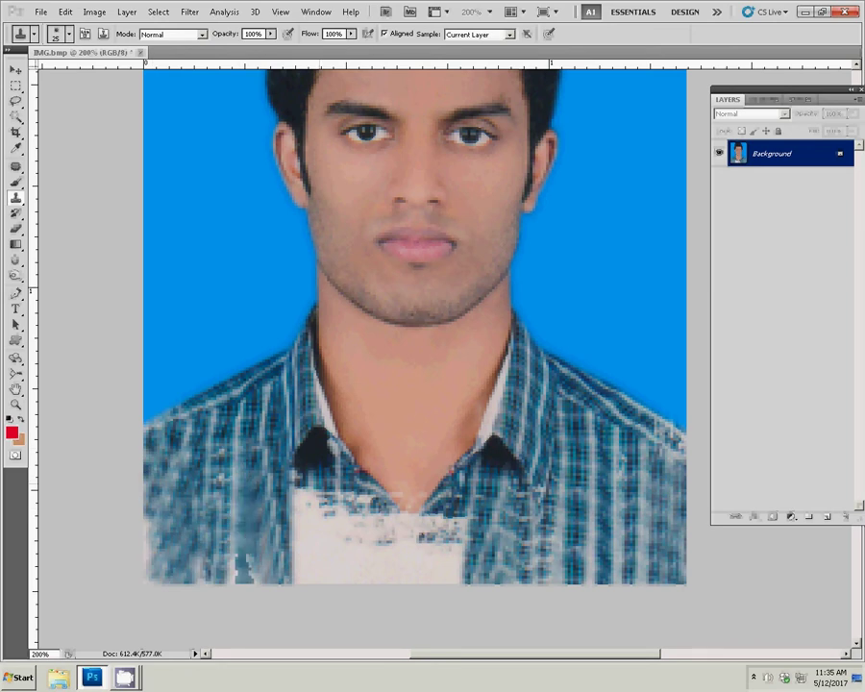
Paint plaid stripes into the pale patch below the collar and clean up its dark specks
left_click(297, 498)
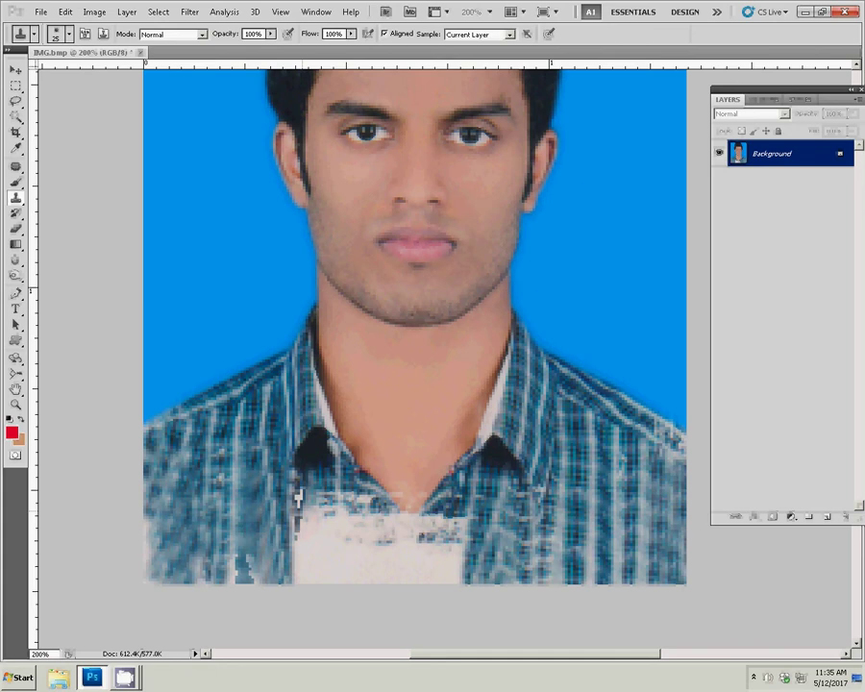
left_click(297, 498)
left_click(297, 498)
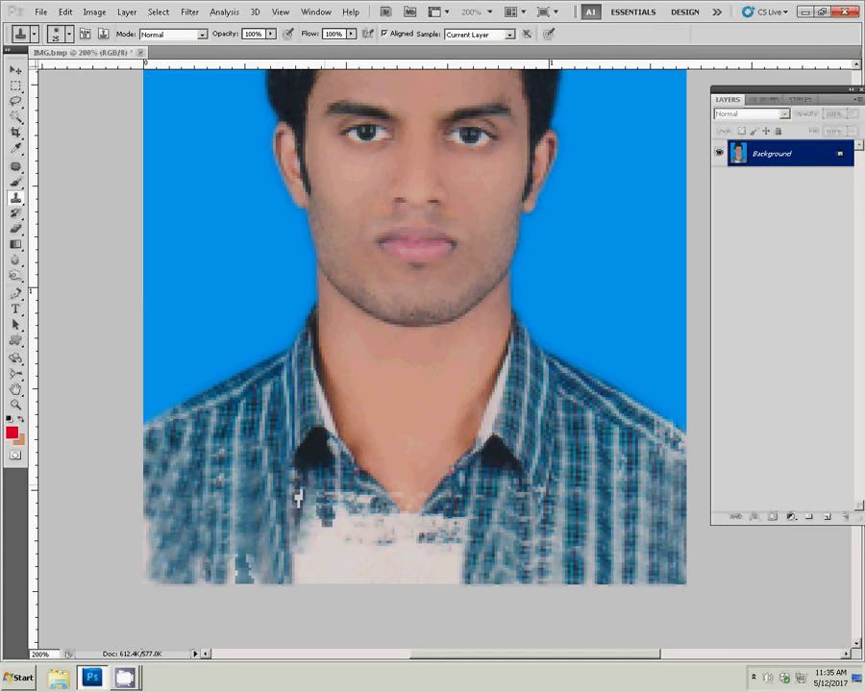
left_click(297, 498)
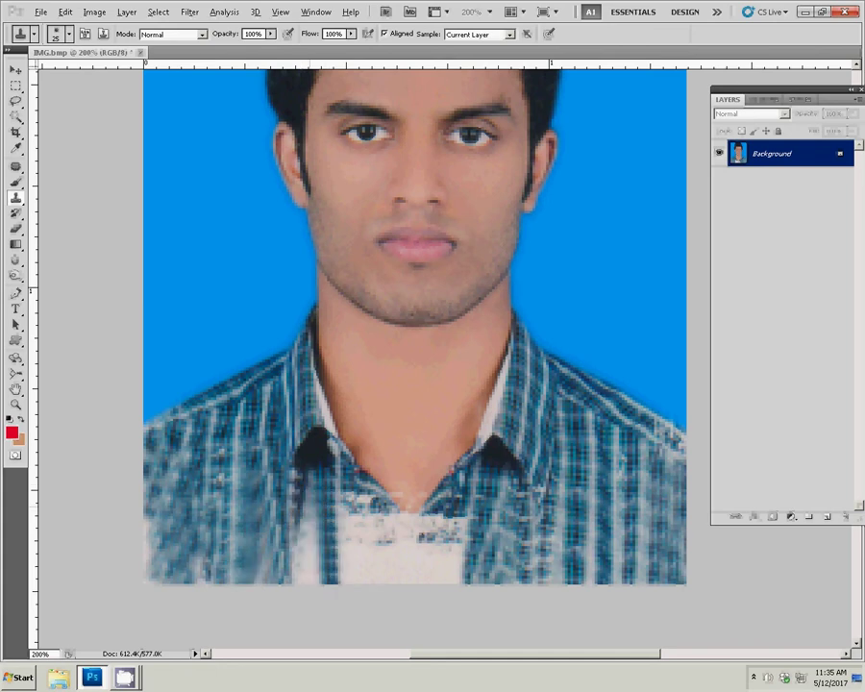
left_click_drag(306, 524, 310, 577)
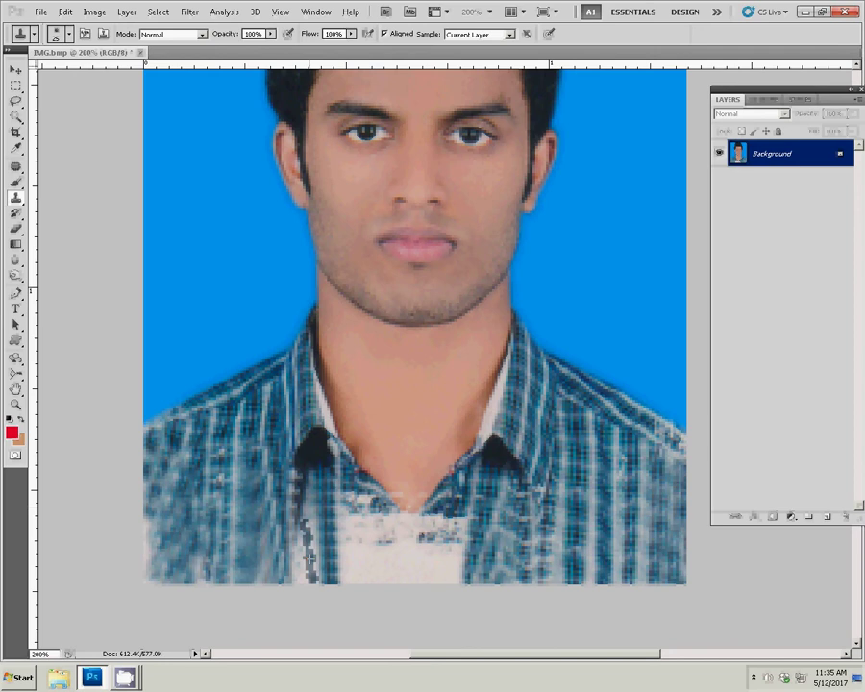
left_click_drag(308, 509, 312, 560)
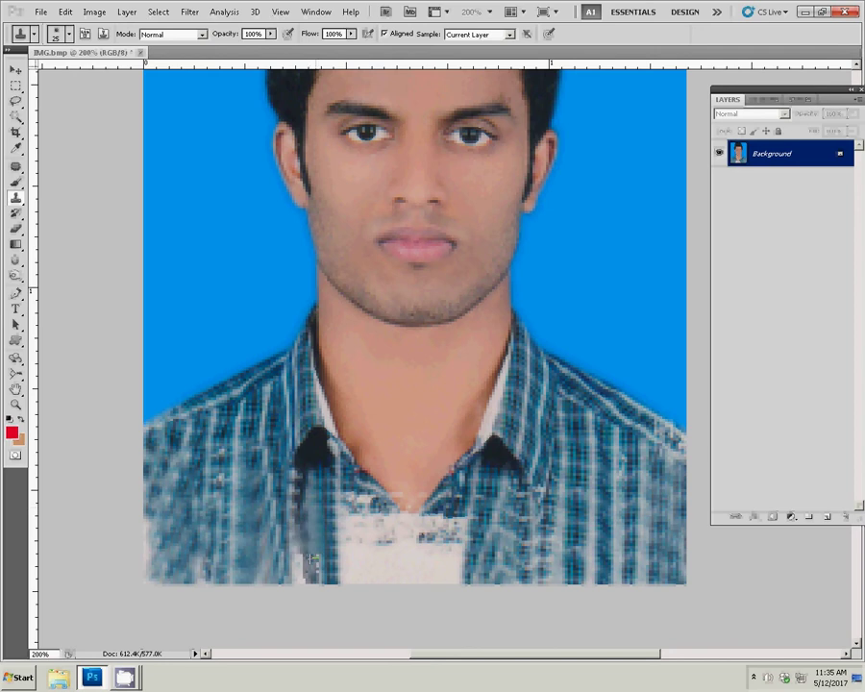
left_click(348, 504)
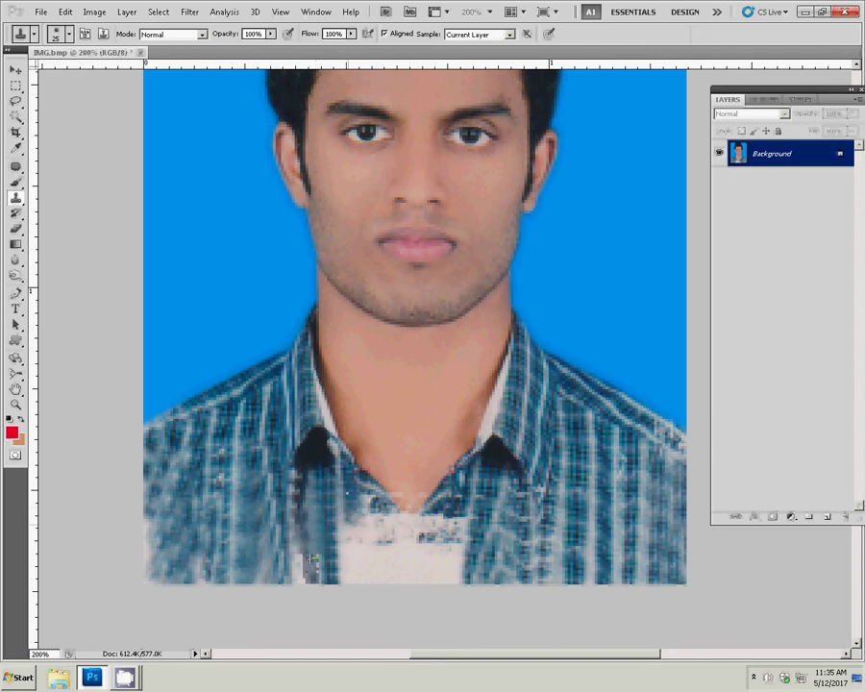
left_click_drag(352, 529, 352, 570)
left_click_drag(353, 524, 354, 552)
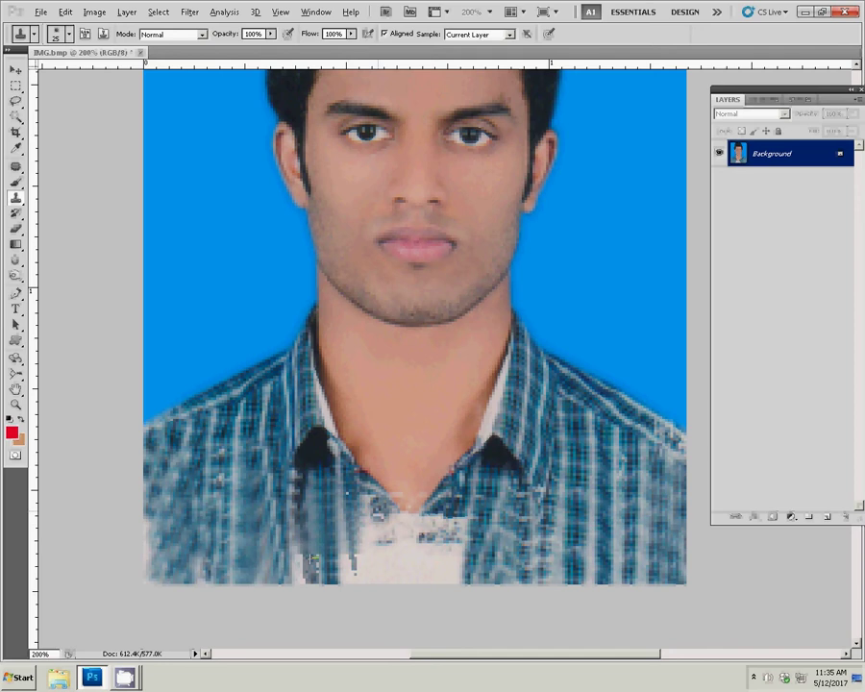
left_click_drag(380, 507, 385, 580)
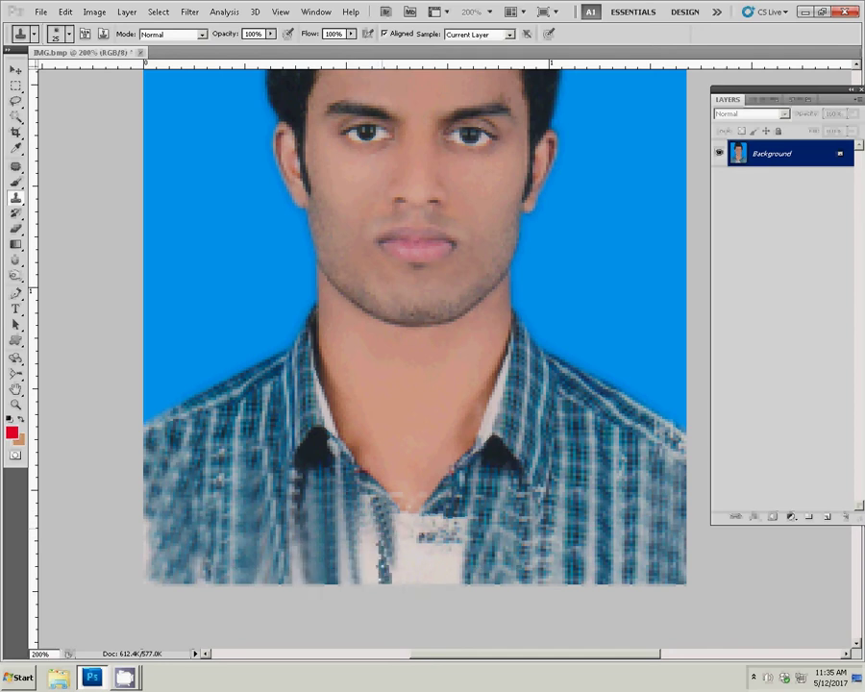
Fit the whole retouched photo on screen
key("z")
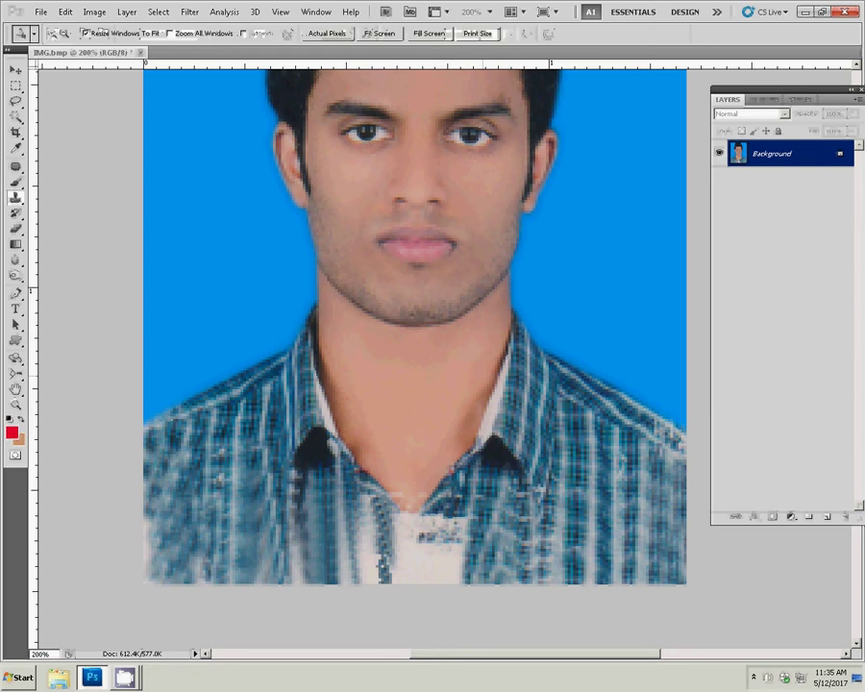
right_click(428, 323)
left_click(461, 327)
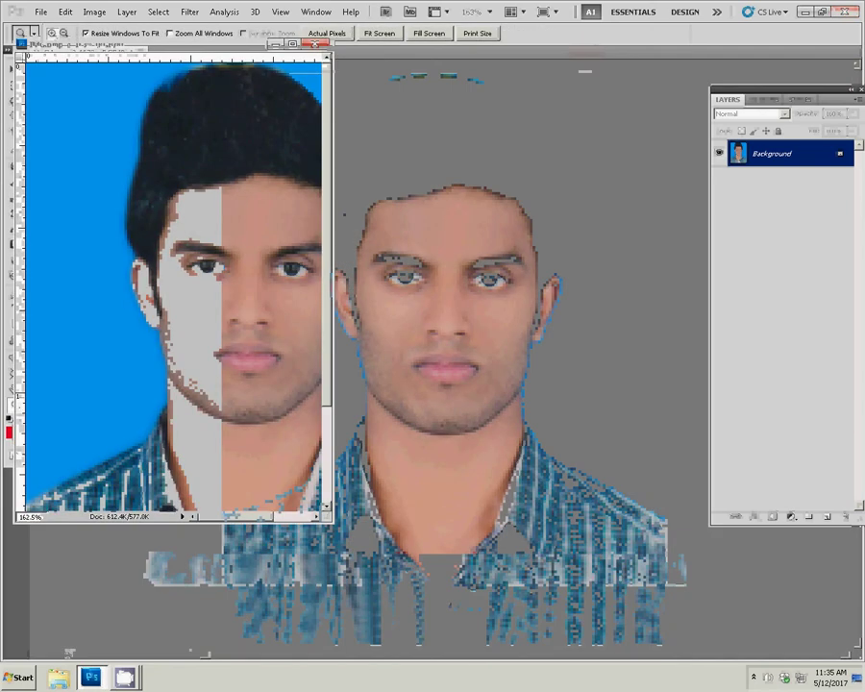
Browse to LOCAL DISK (D:) > drass and choose the coat s file
key("ctrl+o")
left_click(280, 247)
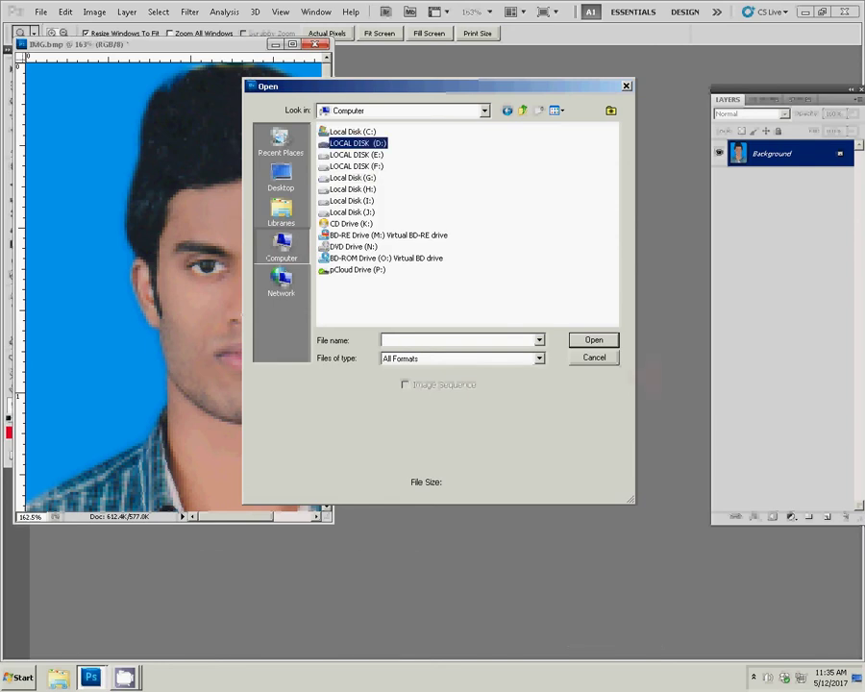
key("Return")
left_click(449, 189)
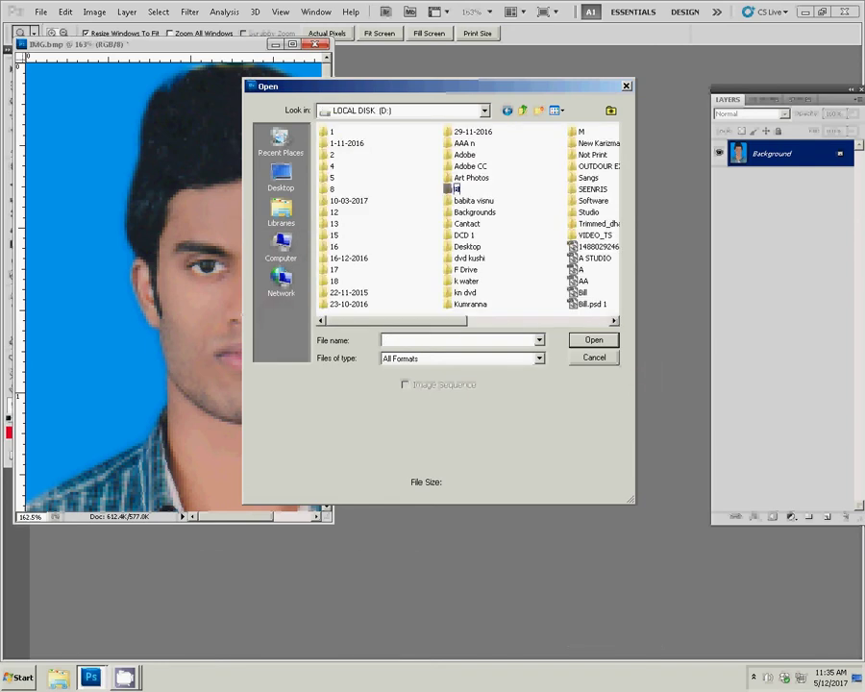
double_click(456, 190)
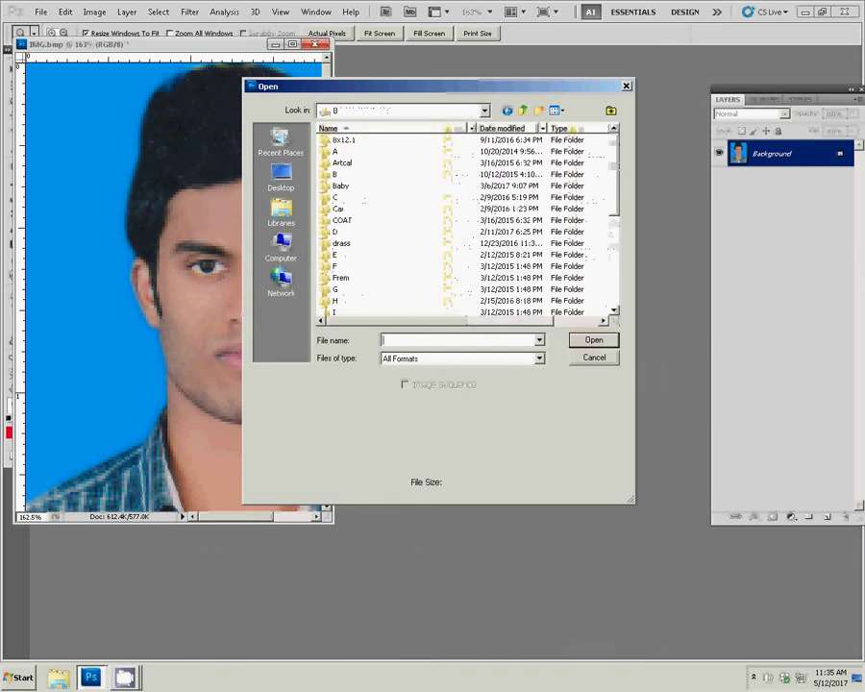
double_click(448, 243)
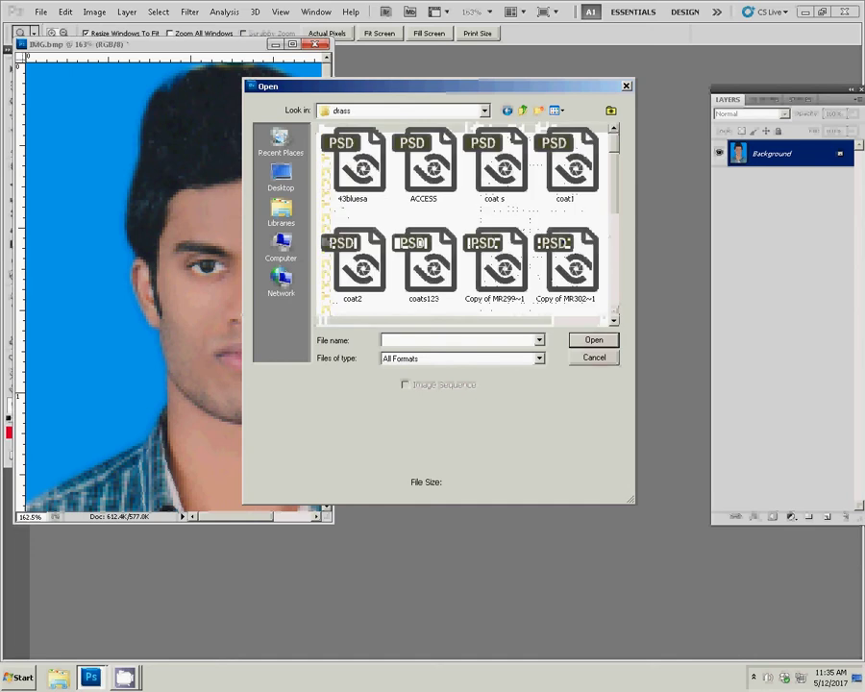
left_click(494, 161)
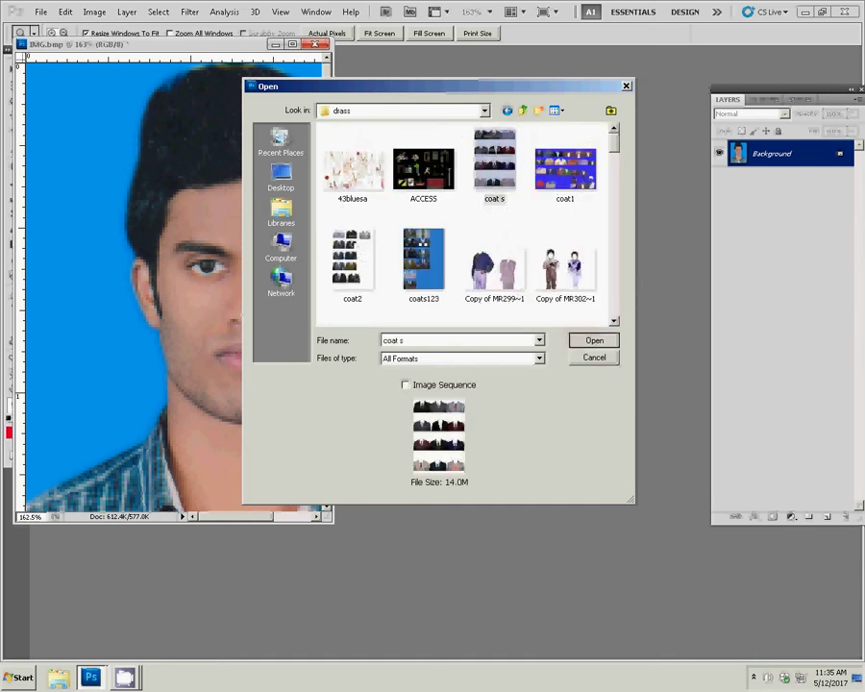
Open coat s.psd and float it in its own window
key("Return")
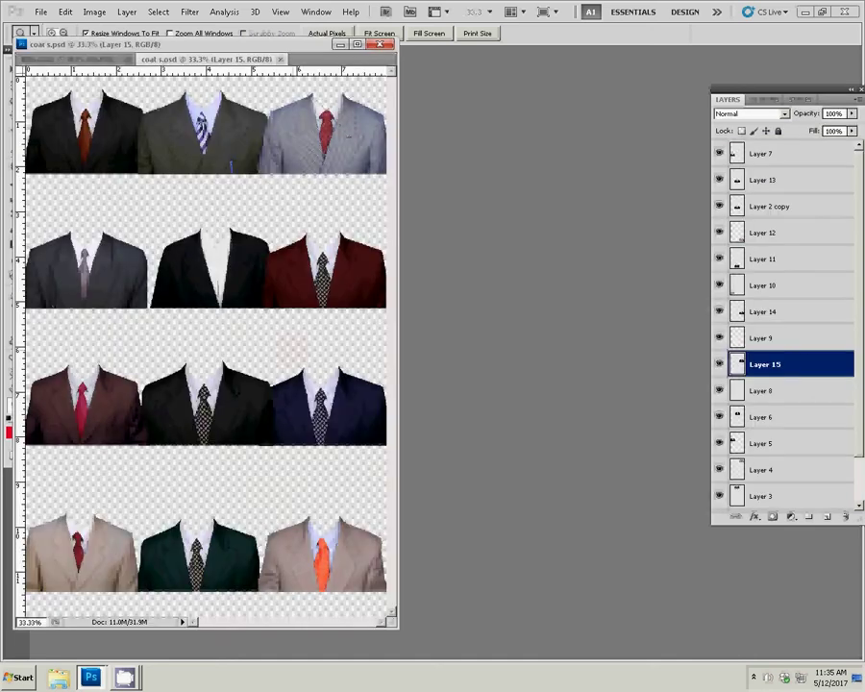
key("v")
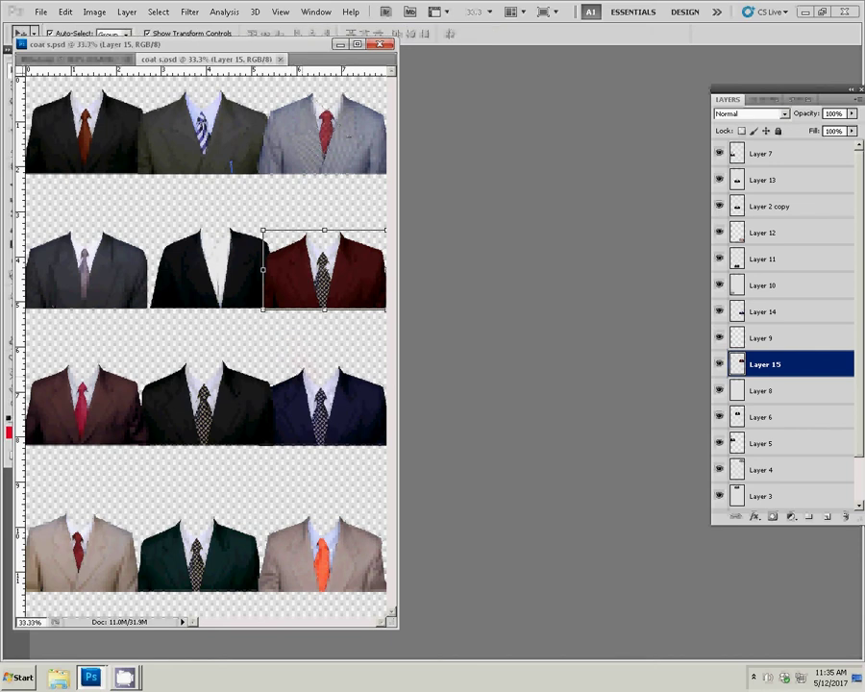
left_click_drag(207, 58, 539, 87)
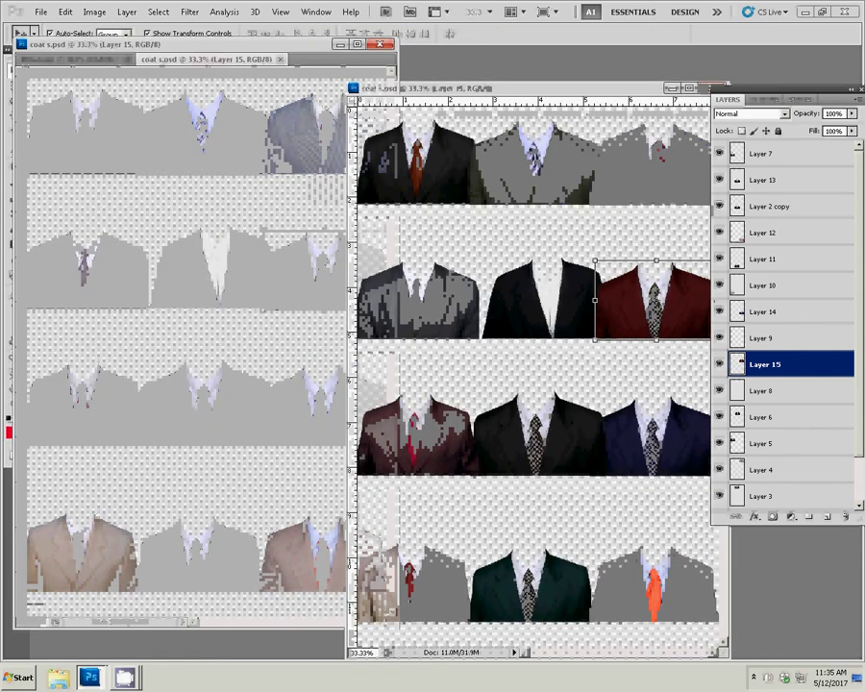
Show the portrait at Actual Pixels (100%), then return to the Open dialog
key("ctrl+Tab")
key("z")
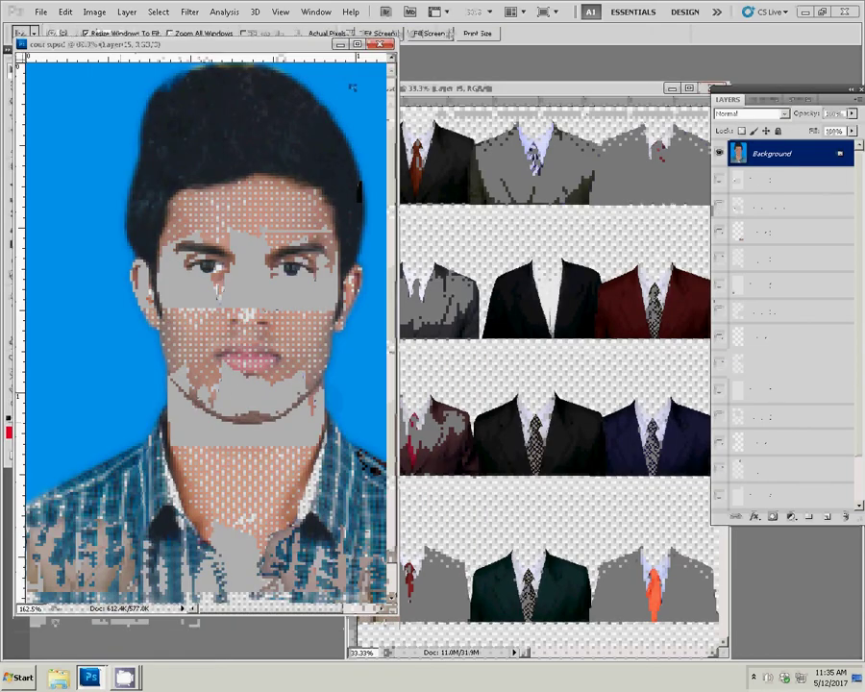
right_click(188, 413)
left_click(207, 434)
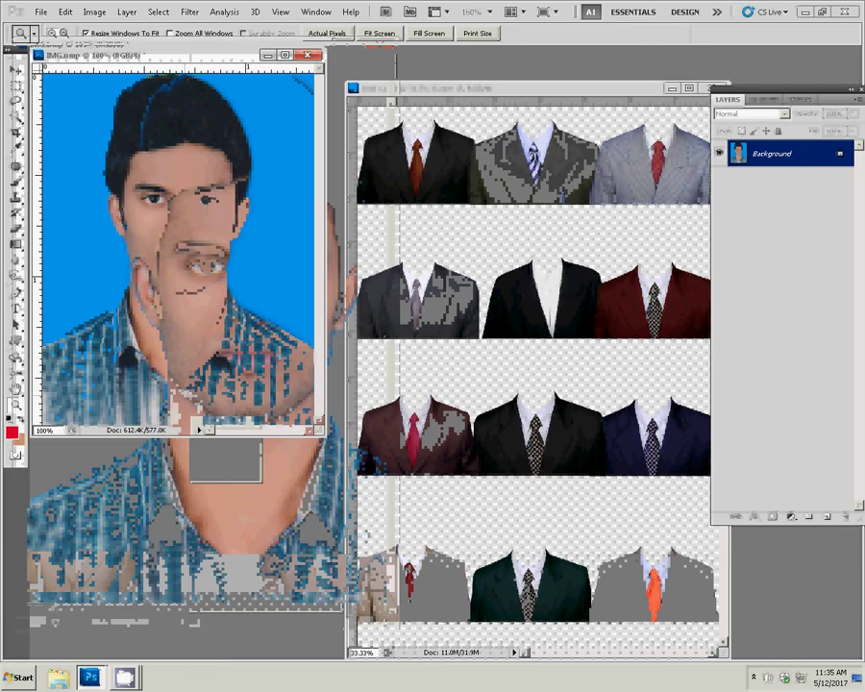
key("ctrl+Tab")
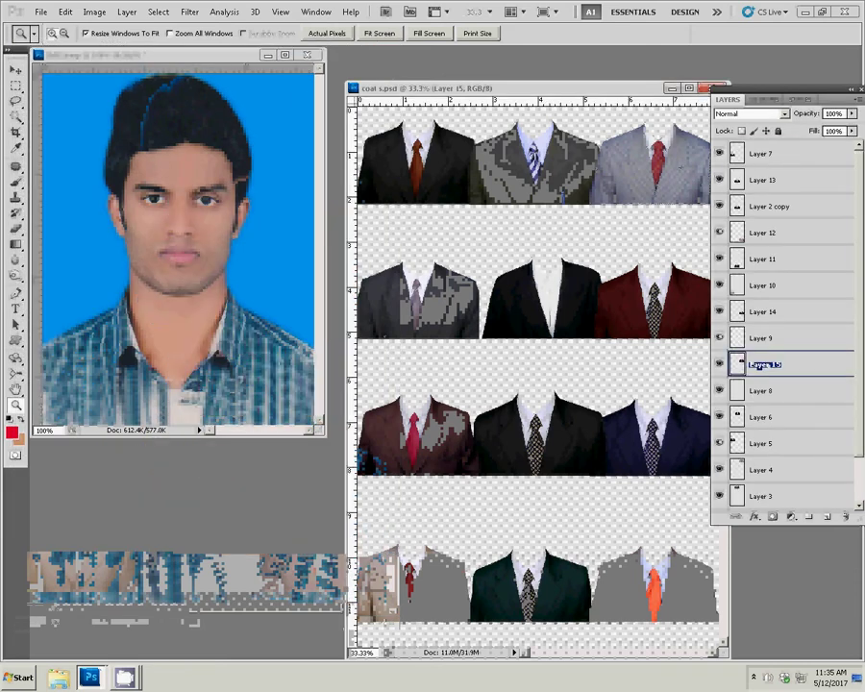
key("ctrl+o")
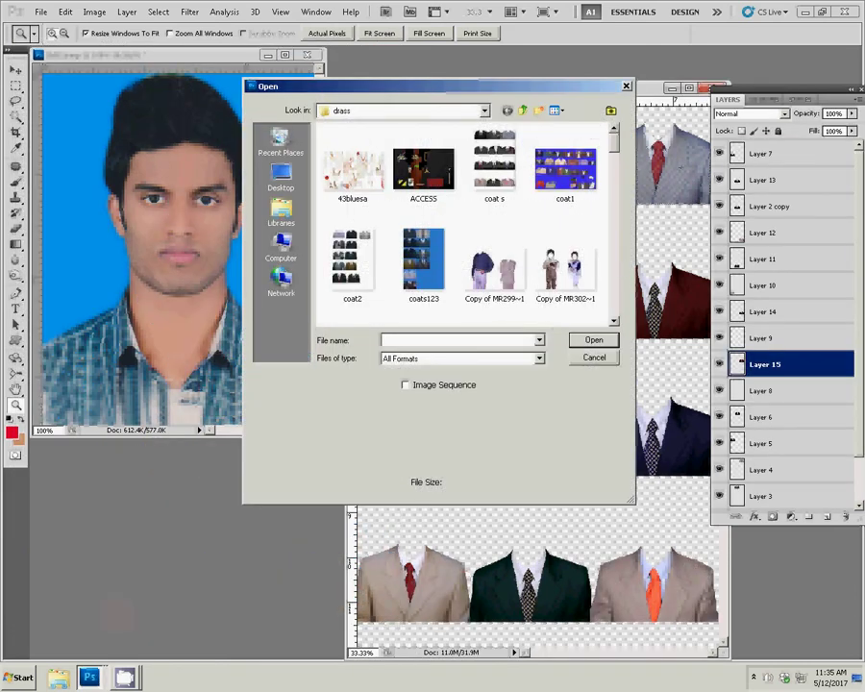
Select Shirt_1 and shirts tie in the drass folder and open them
left_click(565, 169)
left_click(352, 258)
scroll(466, 221, "down", 1)
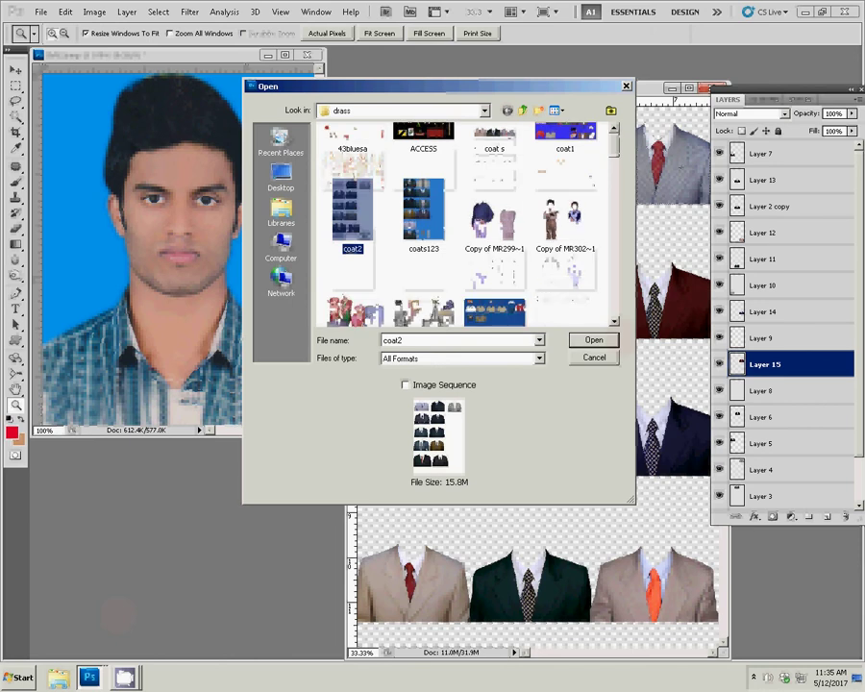
scroll(466, 221, "down", 1)
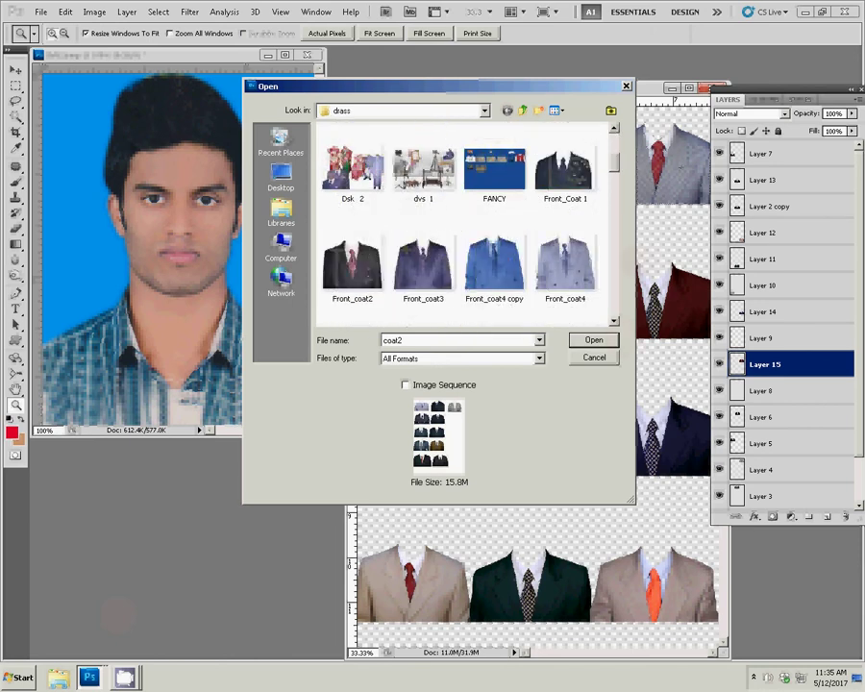
scroll(467, 221, "down", 5)
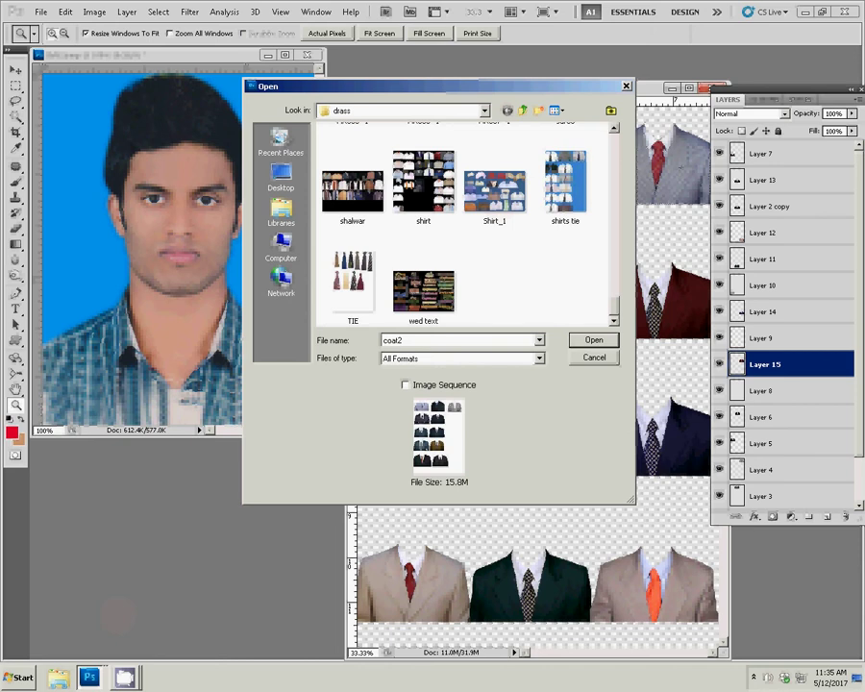
left_click(494, 192)
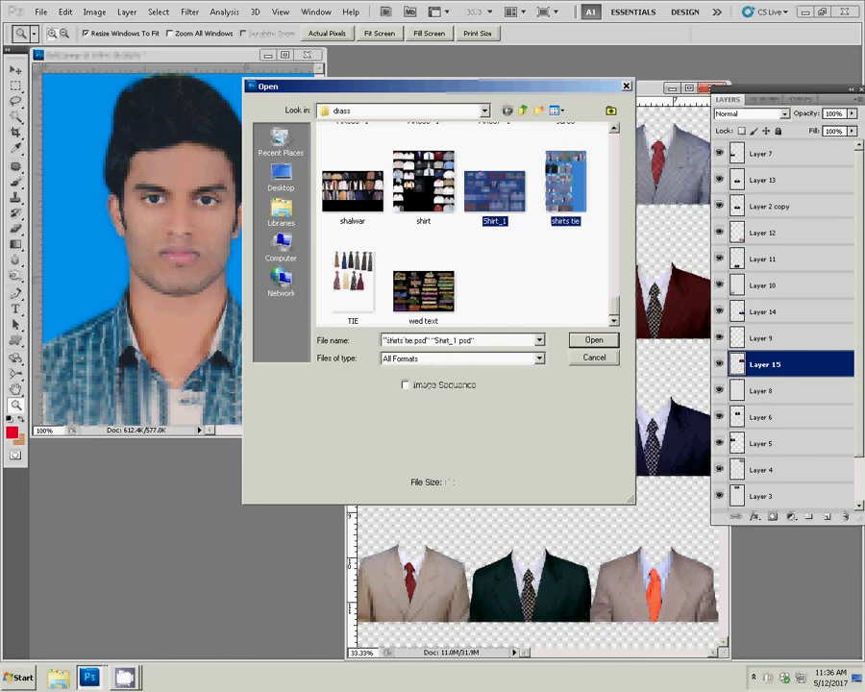
key("Return")
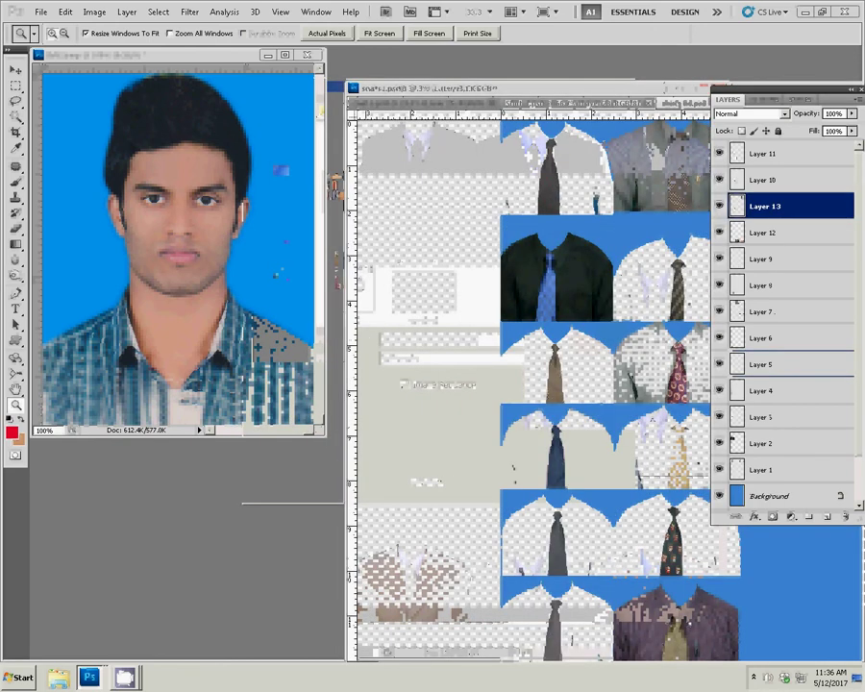
Float the Shirt_1 sheet and drag its blue checked shirt onto the portrait
mouse_move(684, 102)
left_mouse_down()
mouse_move(569, 228)
mouse_move(486, 213)
left_mouse_up()
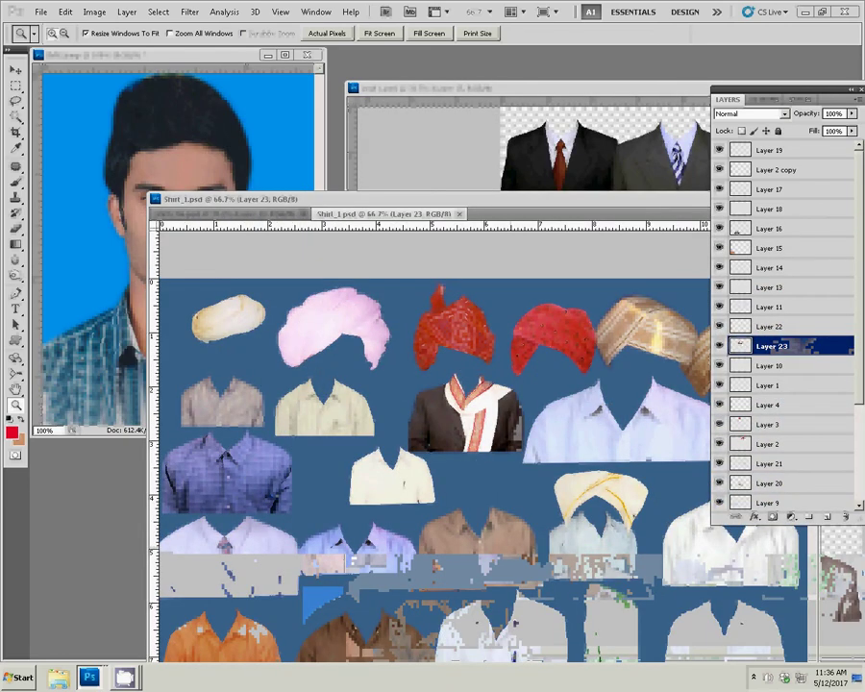
key("v")
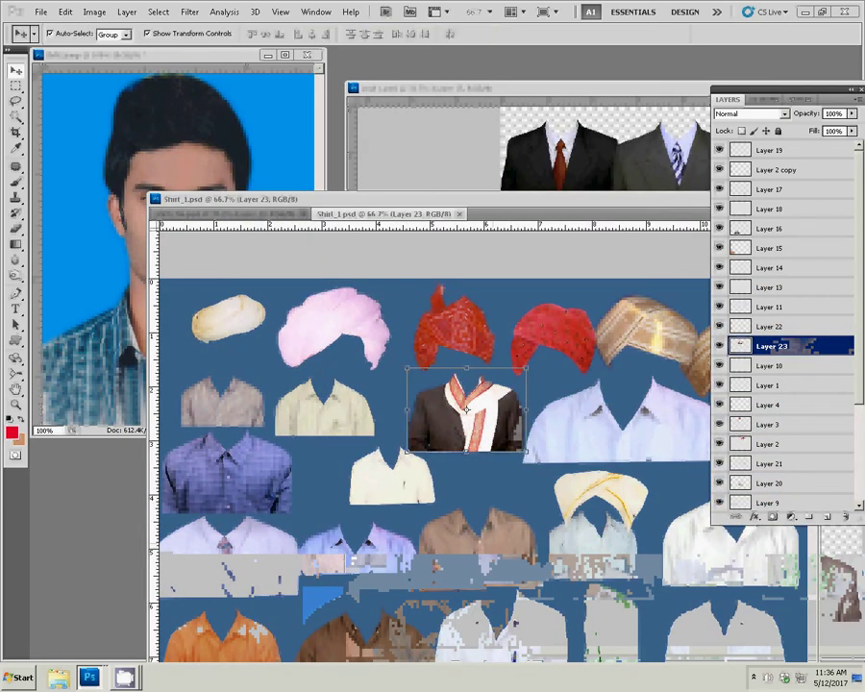
left_click(226, 470)
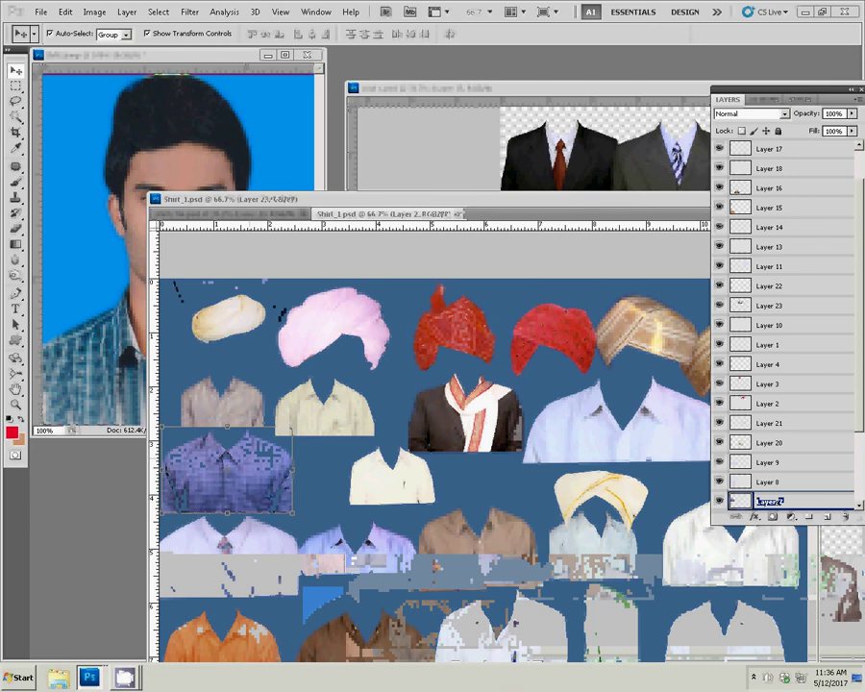
mouse_move(227, 469)
left_mouse_down()
mouse_move(108, 245)
mouse_move(210, 379)
left_mouse_up()
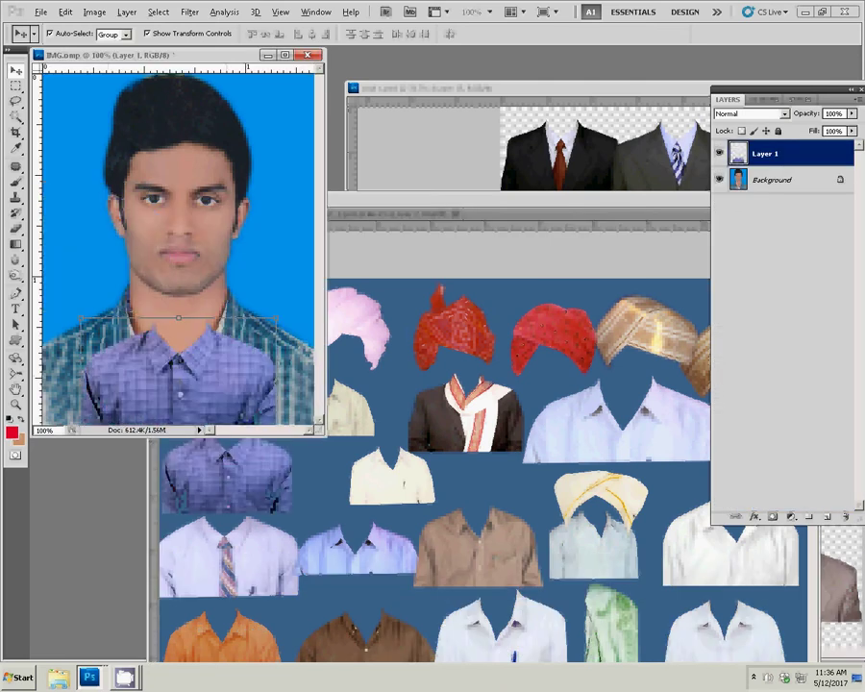
Scale the shirt layer to about 184.69% across the shoulders, nudge it up, and apply
left_click_drag(279, 317, 317, 259)
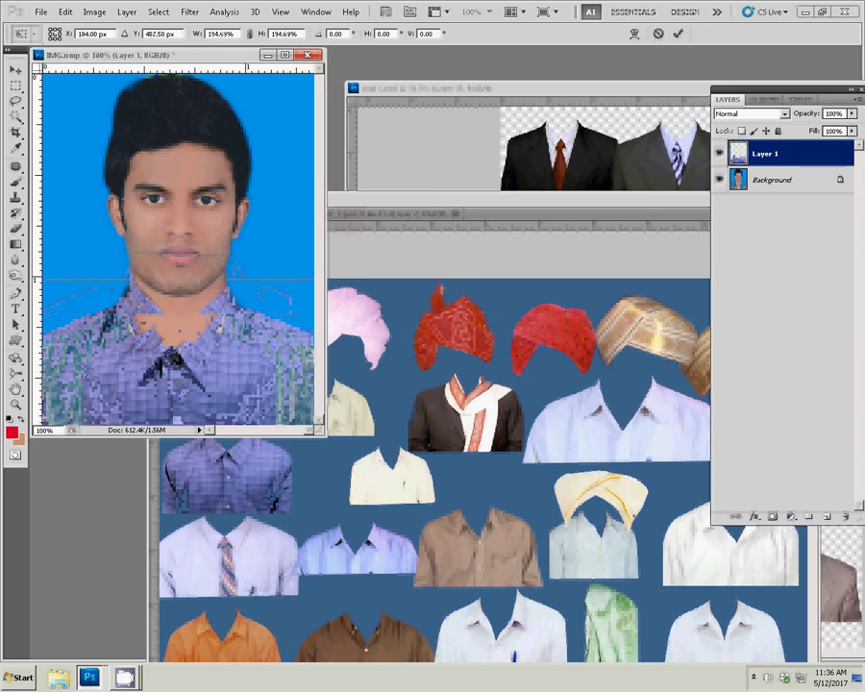
left_click_drag(173, 259, 173, 279)
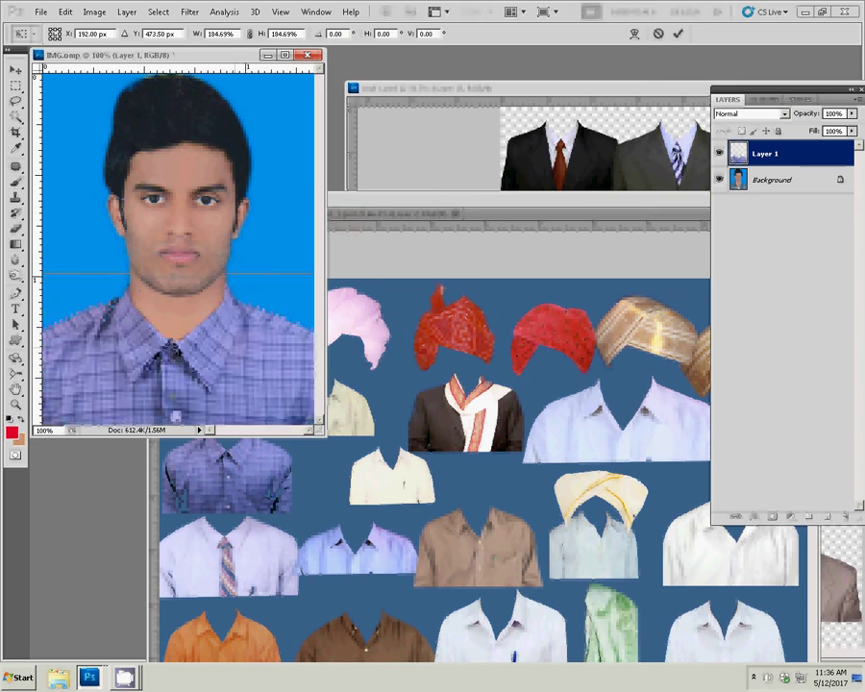
key("Up")
key("Up")
key("Up")
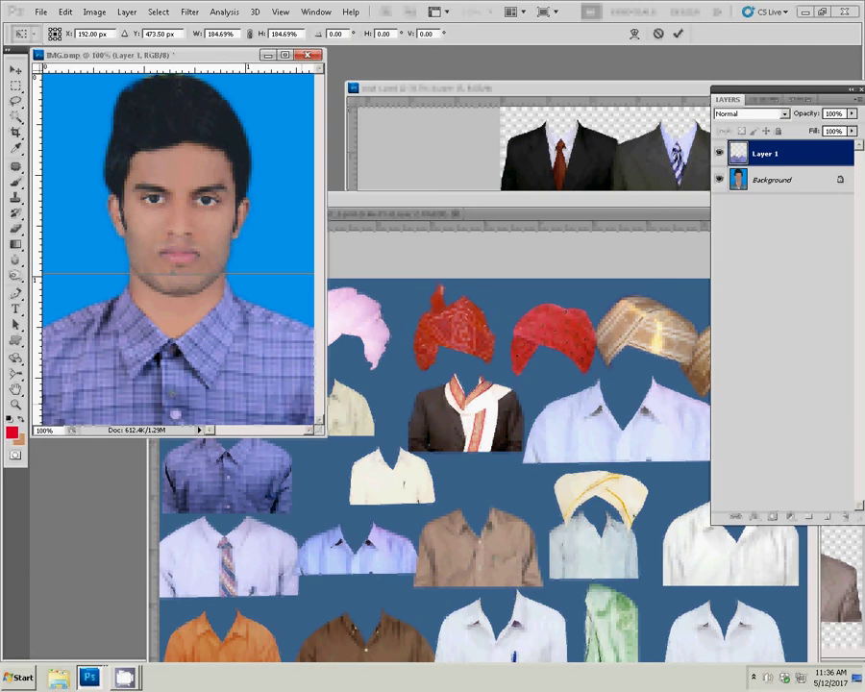
key("Return")
Copy the brown shirt (Layer 16) from Shirt_1.psd into IMG.bmp and position it over the chest
left_click_drag(404, 213, 231, 199)
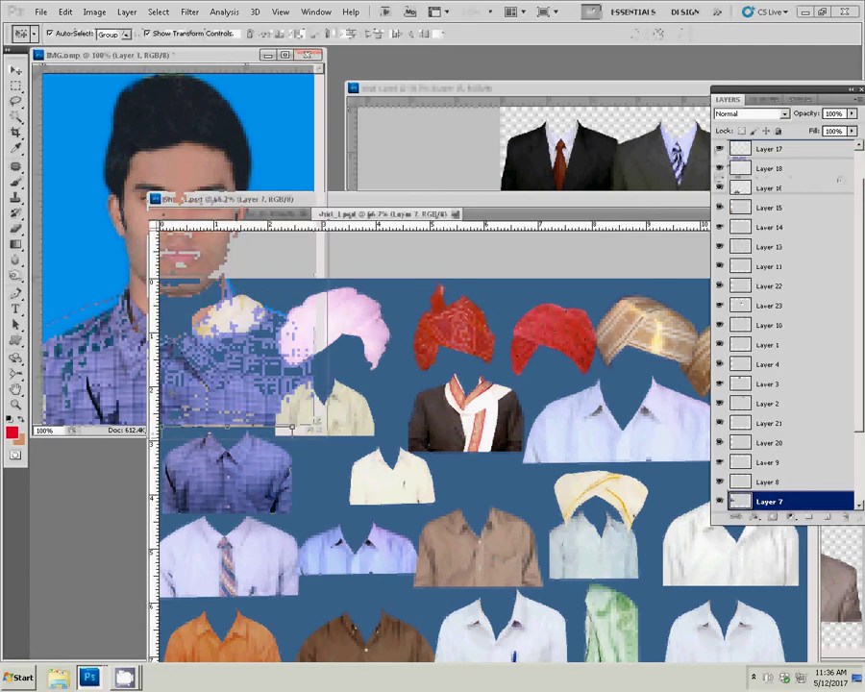
left_click(222, 556)
left_click(450, 650)
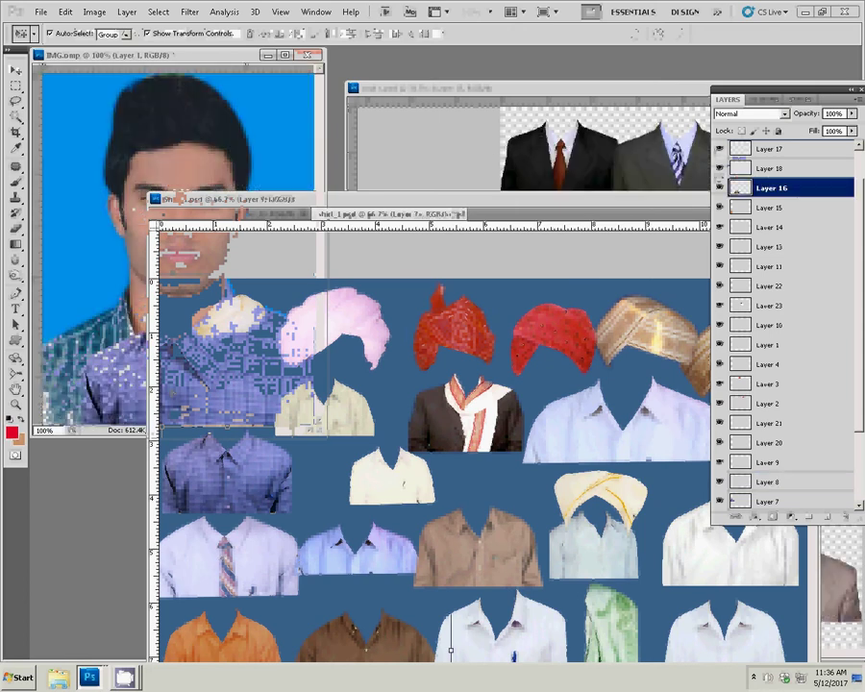
mouse_move(450, 650)
left_mouse_down()
mouse_move(164, 183)
mouse_move(163, 318)
left_mouse_up()
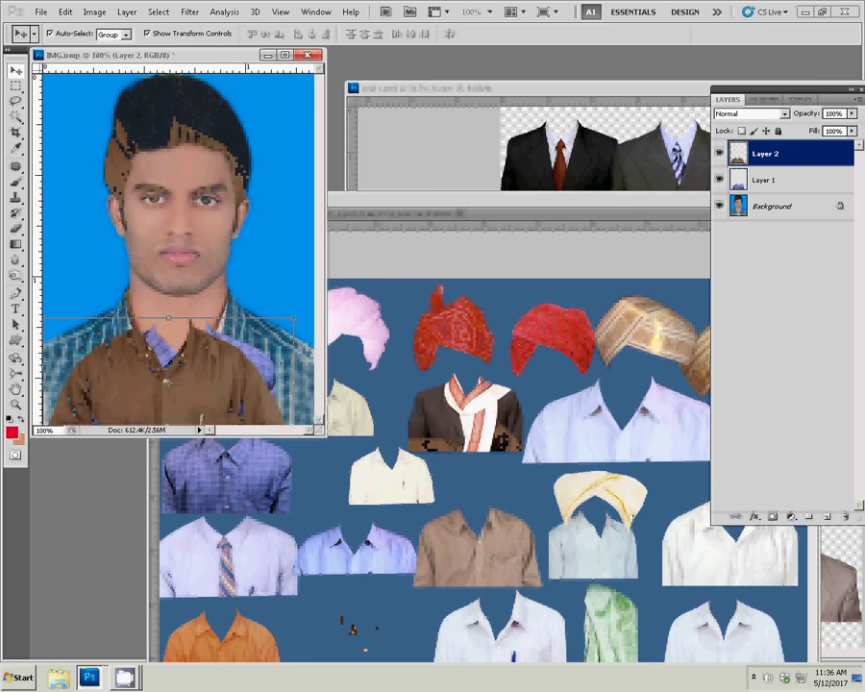
left_click_drag(168, 346, 169, 289)
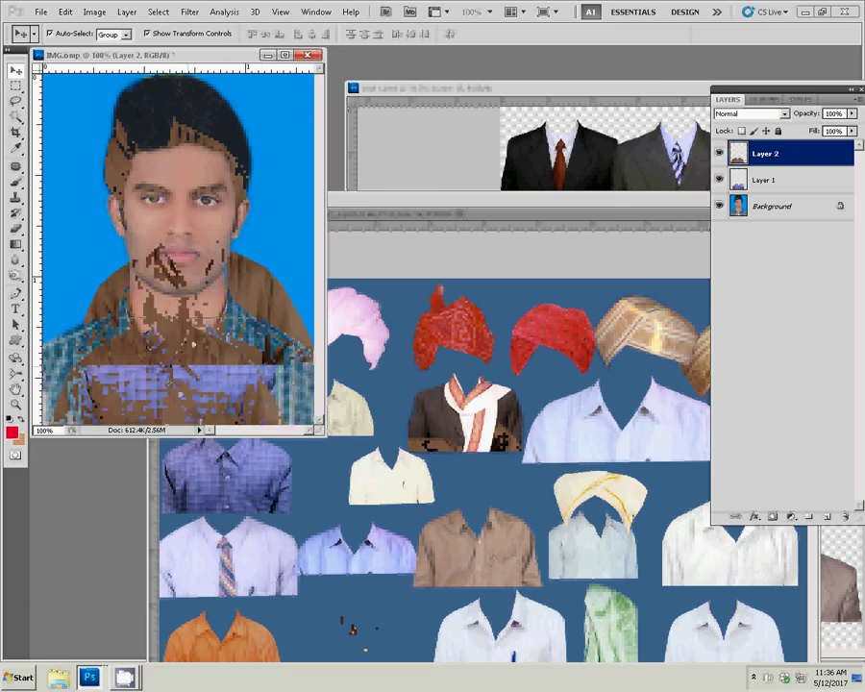
Move the light blue shirt up beside the cream shirt and fit the Shirt_1 sheet on screen
left_click(366, 644)
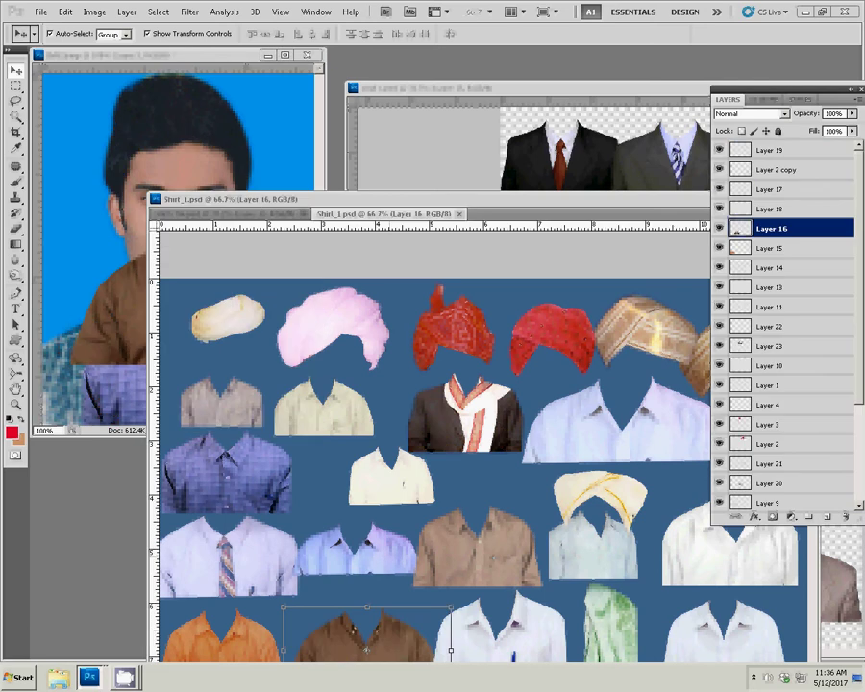
left_click_drag(364, 546, 352, 395)
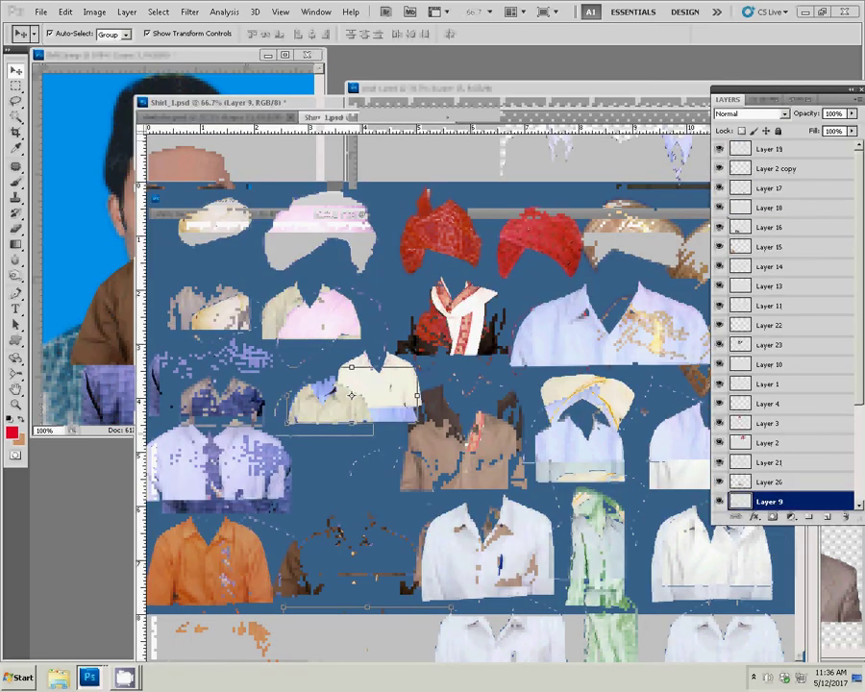
key("z")
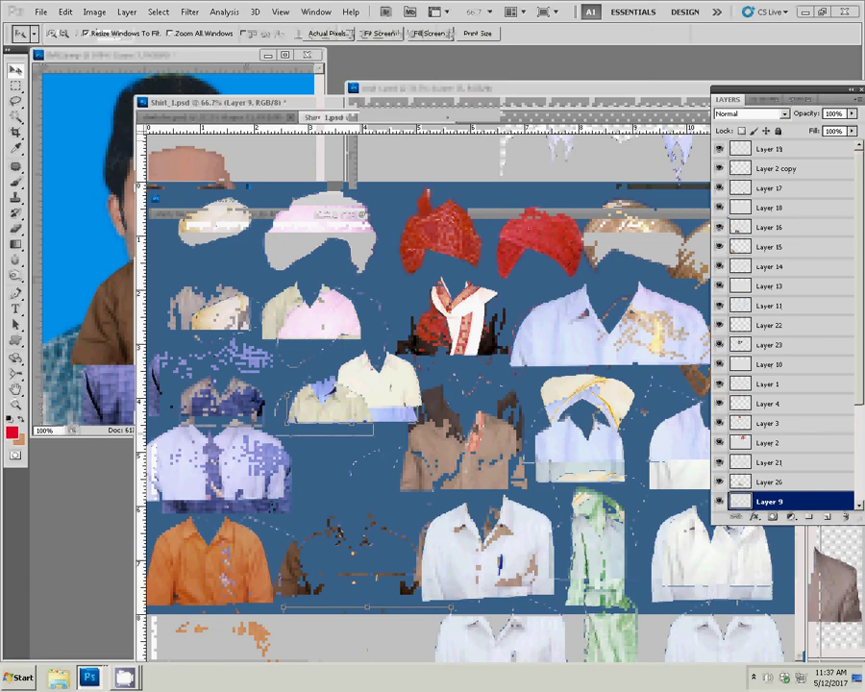
right_click(360, 410)
left_click(392, 412)
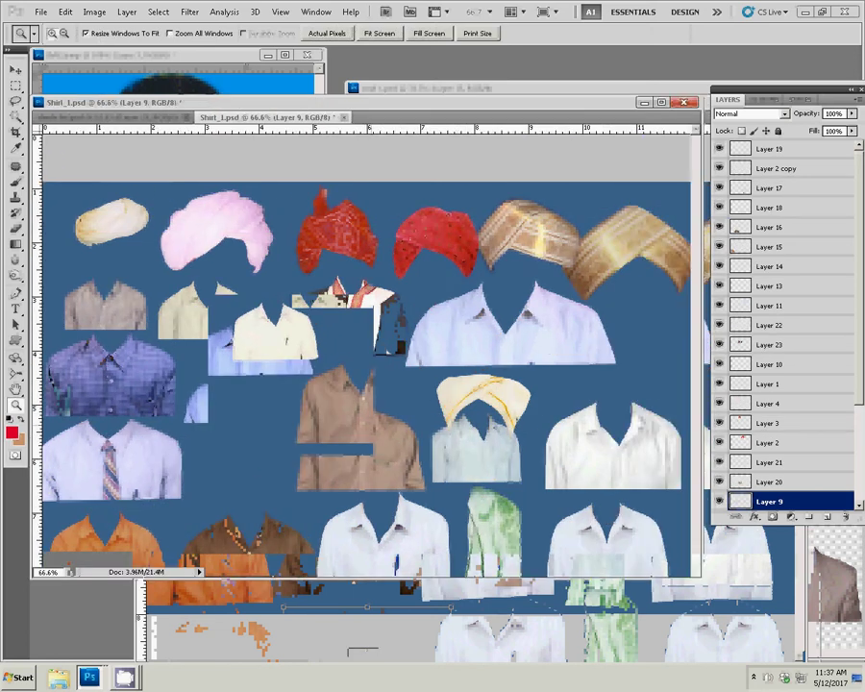
With the Move tool, select another shirt layer in the sheet and delete it
key("v")
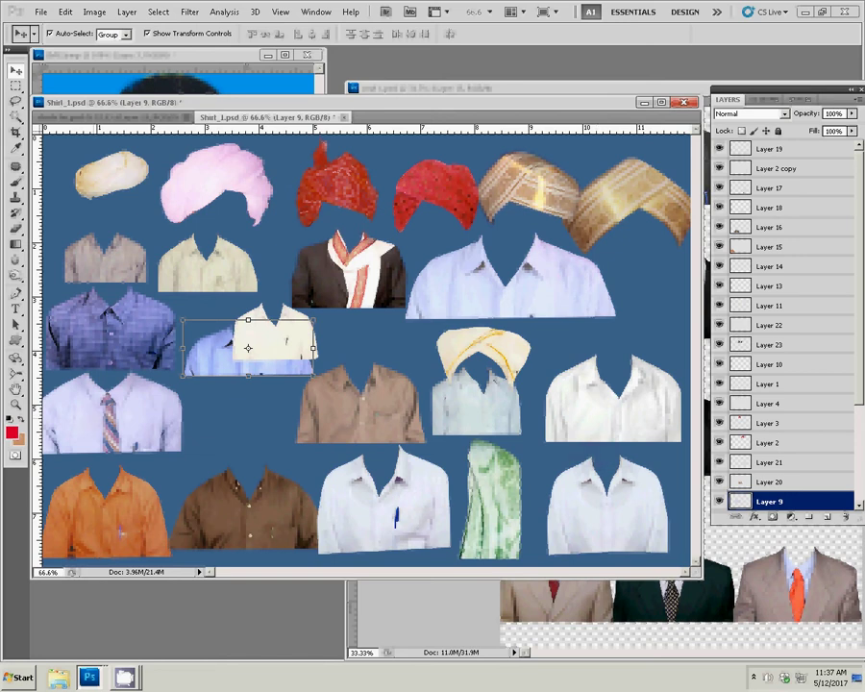
key("alt+bracketleft")
key("alt+bracketleft")
key("alt+bracketleft")
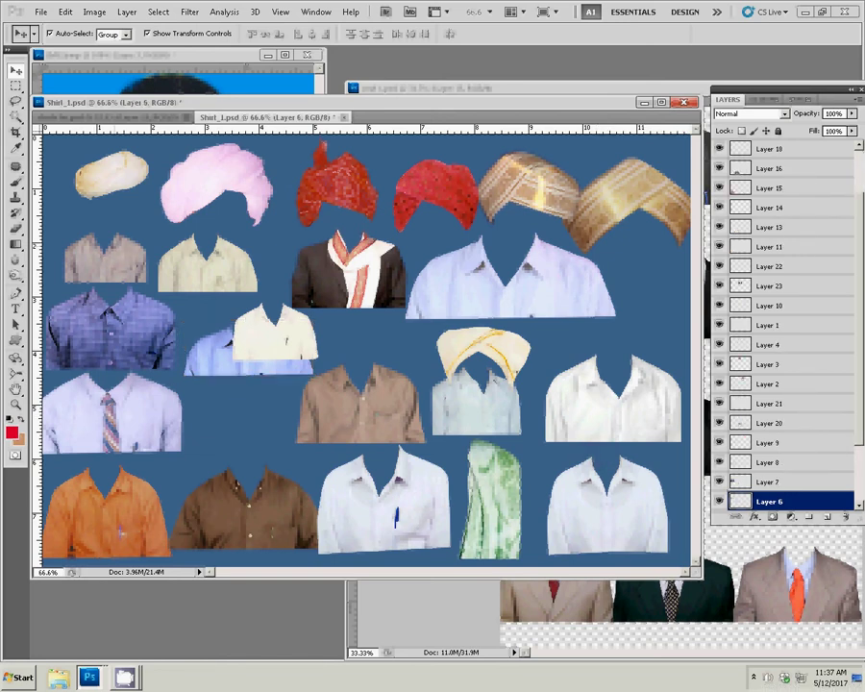
key("Delete")
Back in the portrait, hide the brown and blue shirt layers
key("ctrl+Tab")
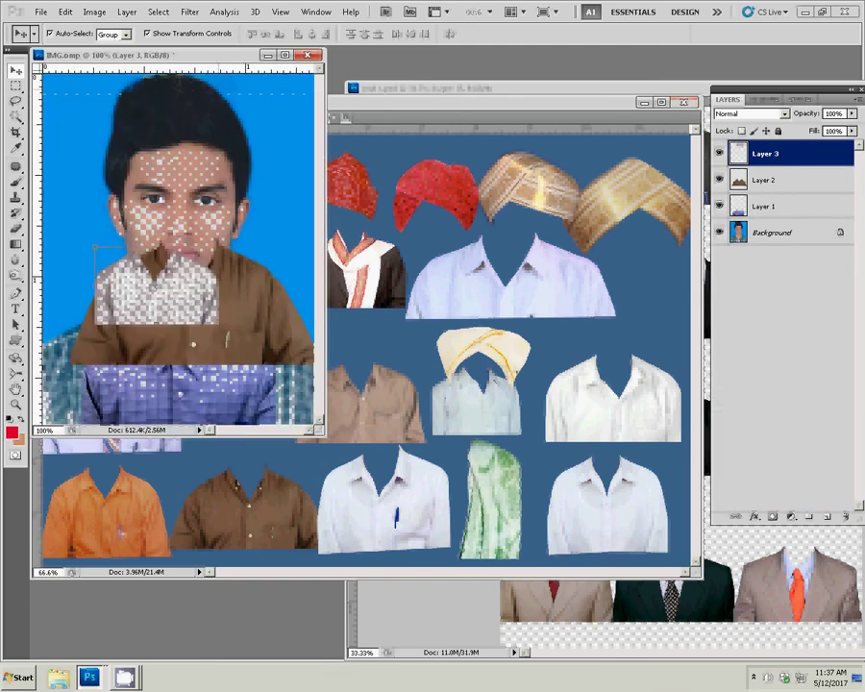
key("alt+bracketleft")
key("ctrl+comma")
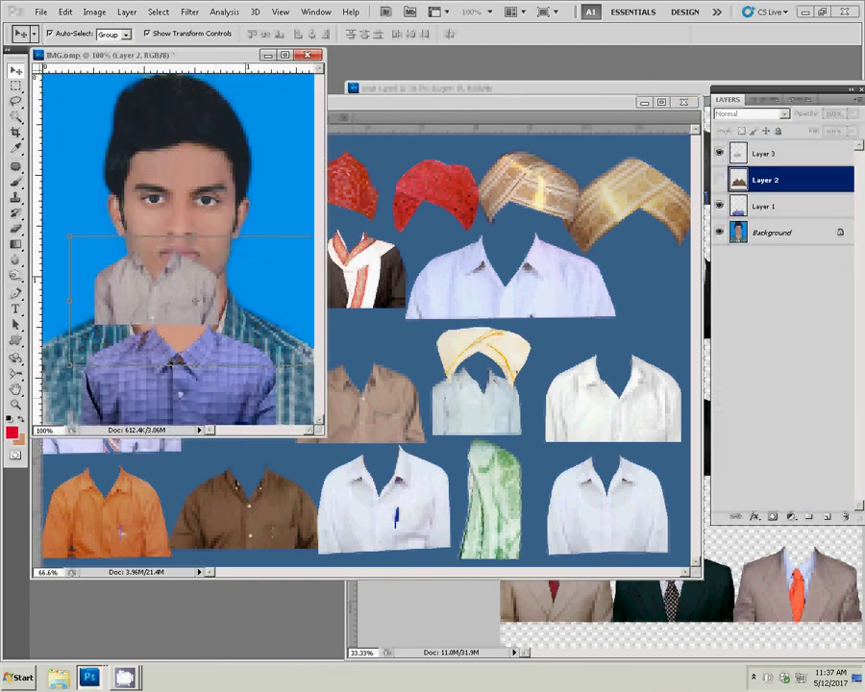
key("alt+bracketleft")
key("ctrl+comma")
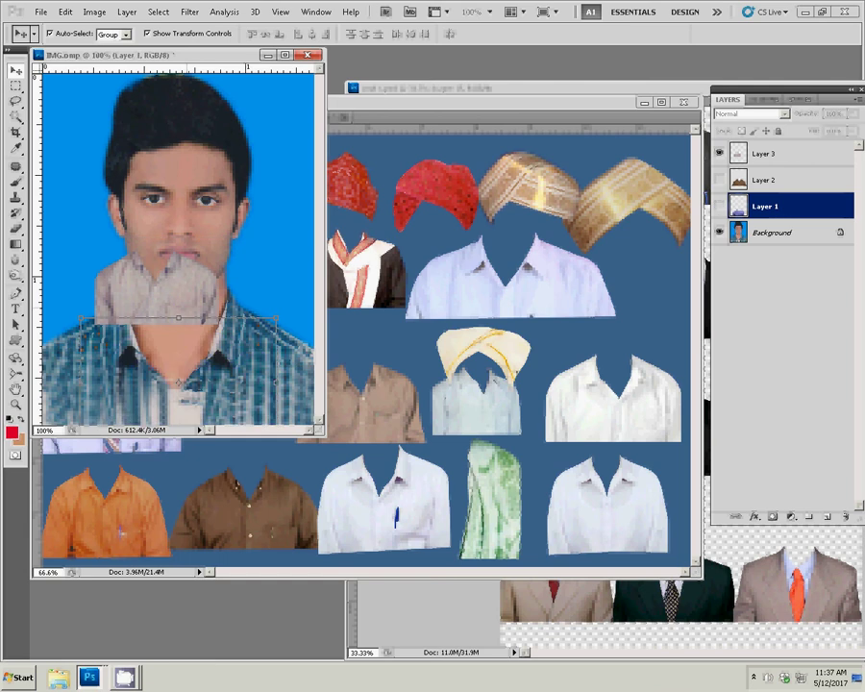
Move the grey shirt (Layer 3) down and scale it to 271.45% across the chest
key("alt+bracketright")
key("alt+bracketright")
key("shift+Down")
key("shift+Down")
key("shift+Down")
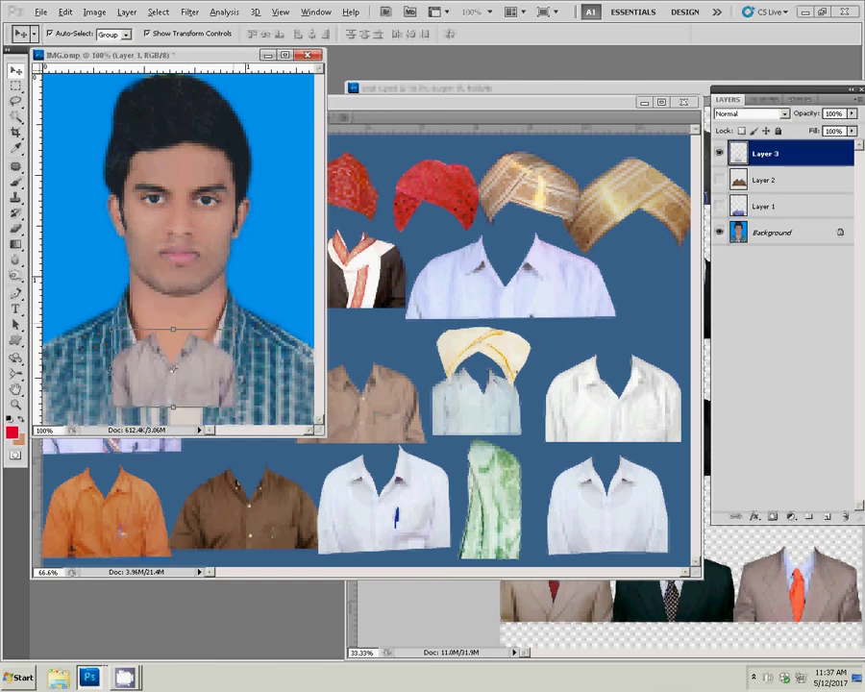
left_click_drag(236, 407, 334, 470)
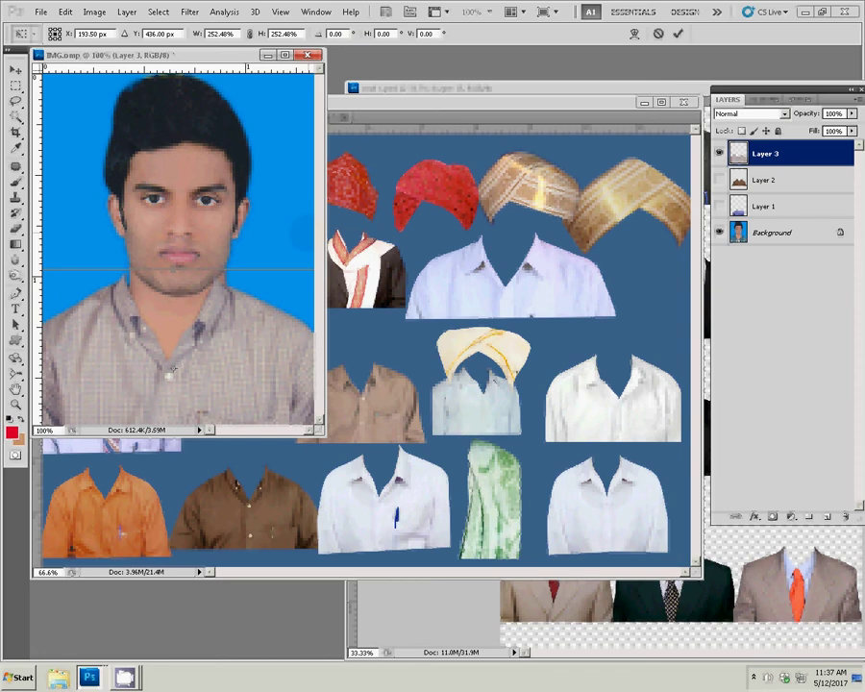
left_click_drag(173, 368, 173, 375)
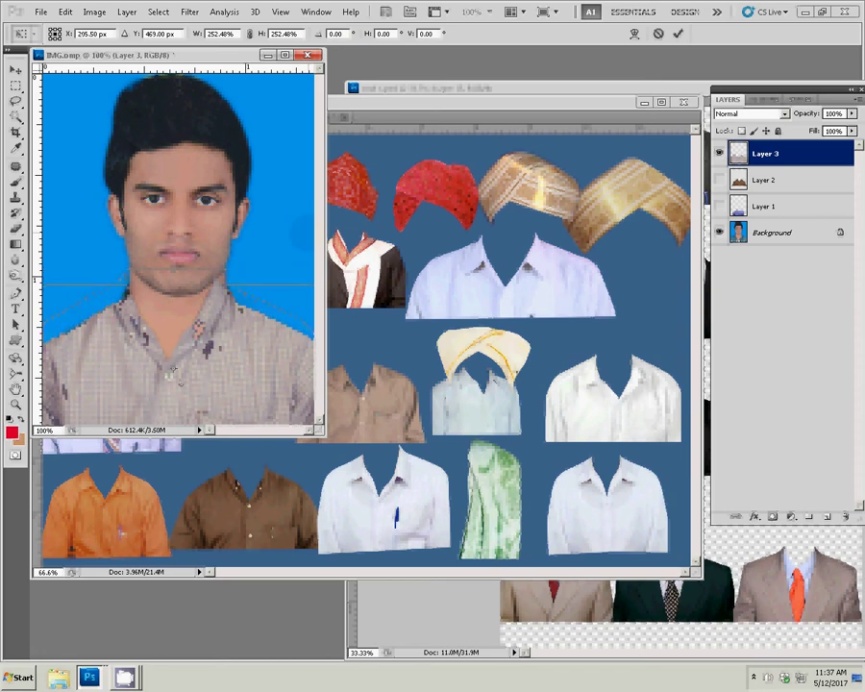
key("ctrl+0")
left_click_drag(50, 279, 39, 272)
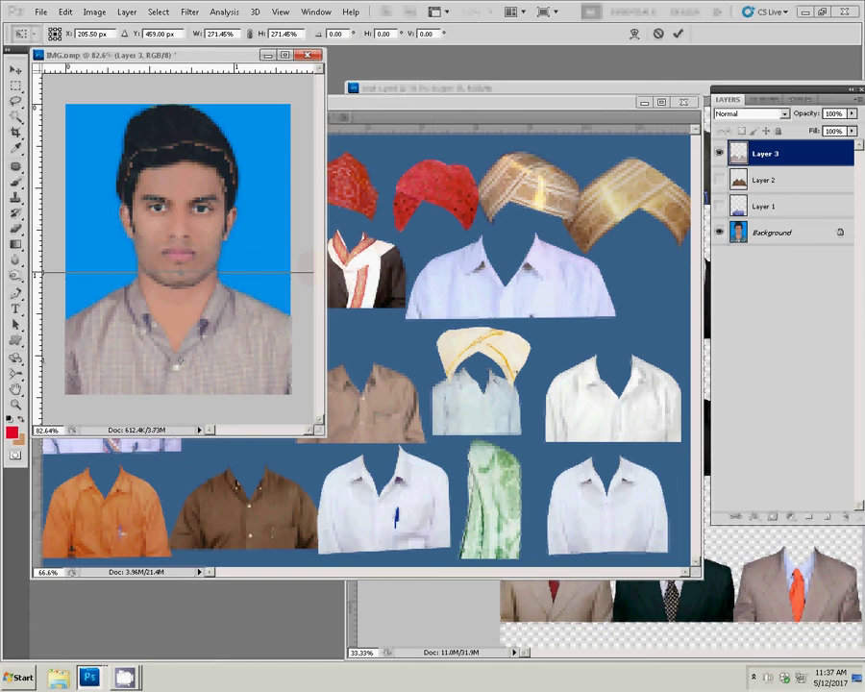
key("Return")
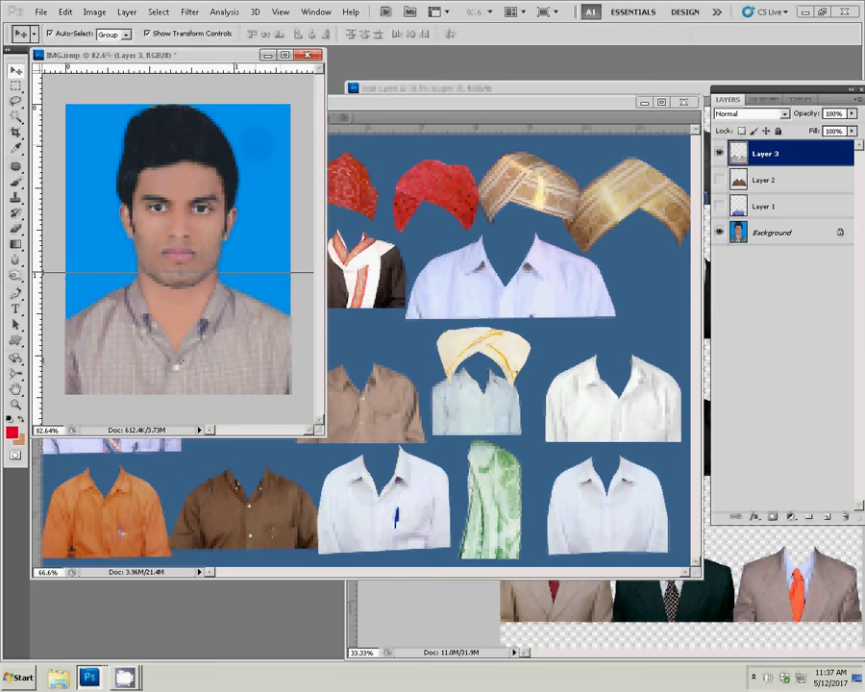
Deselect all layers, reactivate the grey shirt layer, and return to the Shirt_1 sheet
left_click(784, 404)
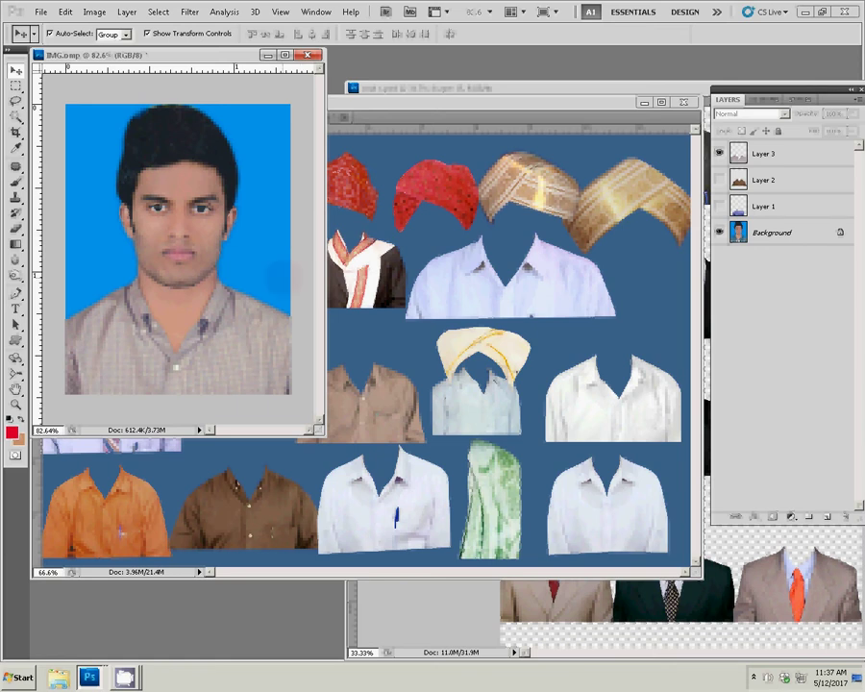
double_click(763, 154)
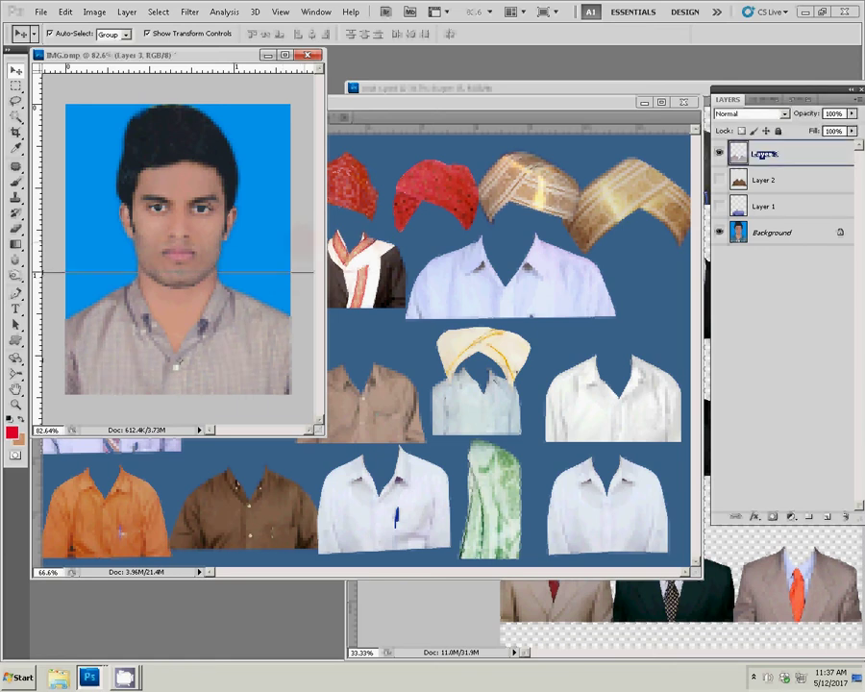
left_click(613, 394)
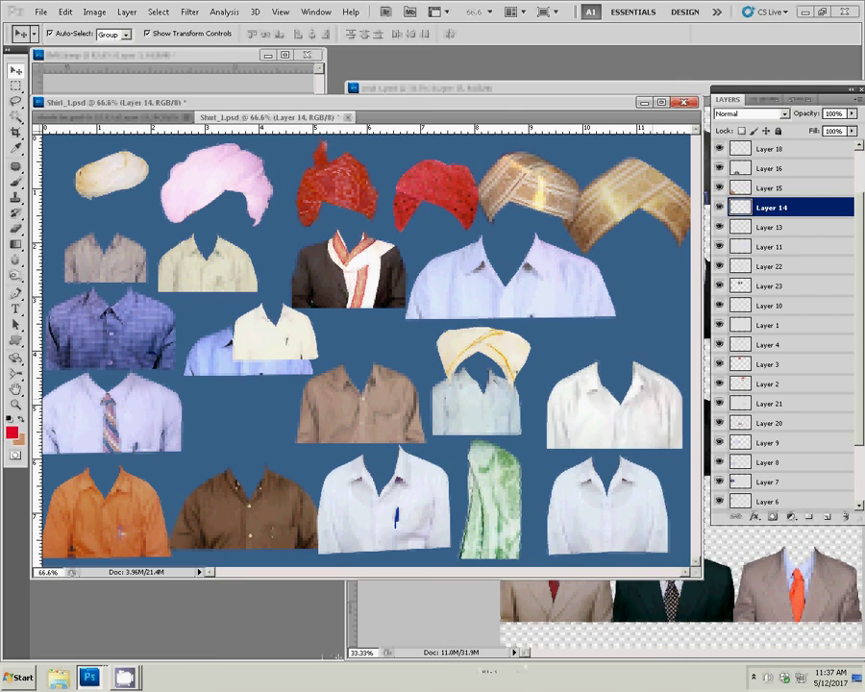
Bring the white shirt onto the man's shoulders and enlarge it with Free Transform
mouse_move(612, 394)
left_mouse_down()
mouse_move(245, 136)
mouse_move(180, 79)
left_mouse_up()
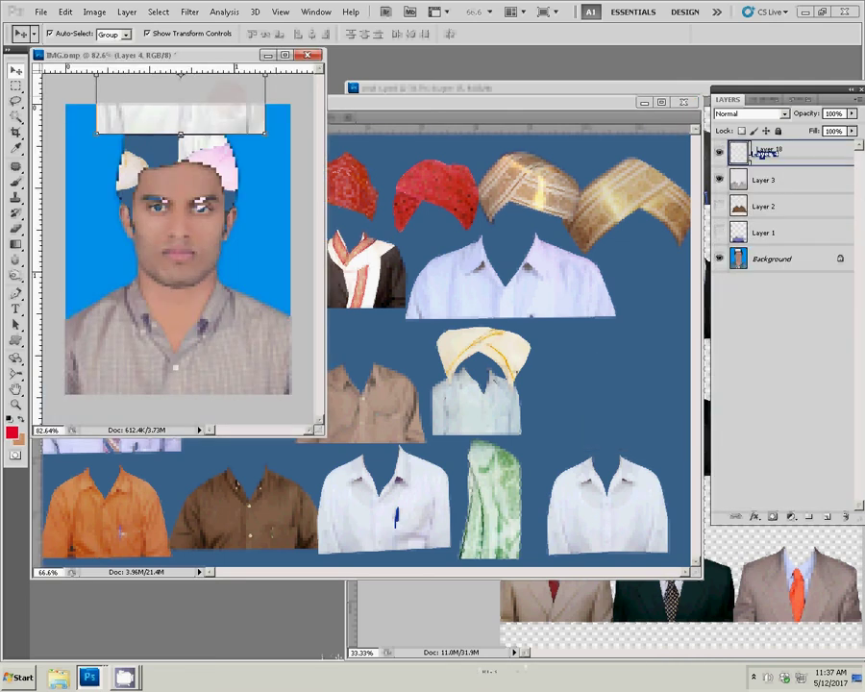
left_click_drag(180, 134, 173, 351)
key("ctrl+t")
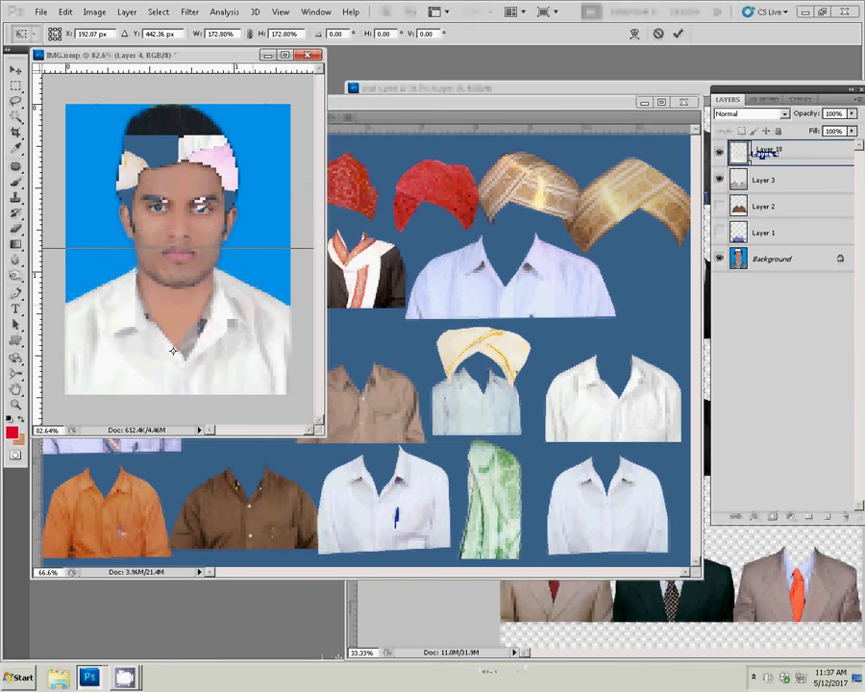
key("Return")
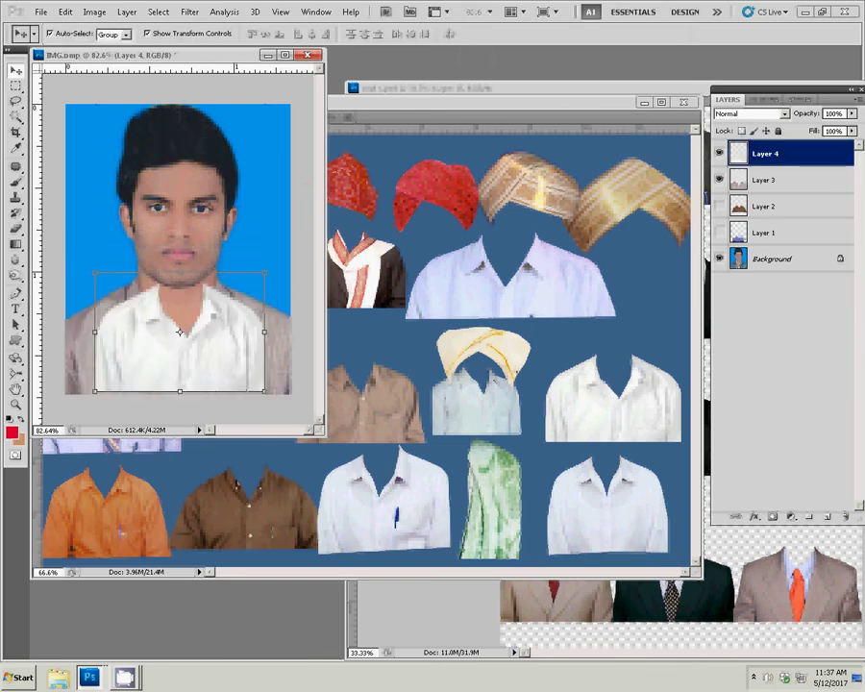
Hide the white shirt Layer 4, select the original shirt layer, and close Shirt_1.psd
left_click(719, 153)
left_click(769, 180)
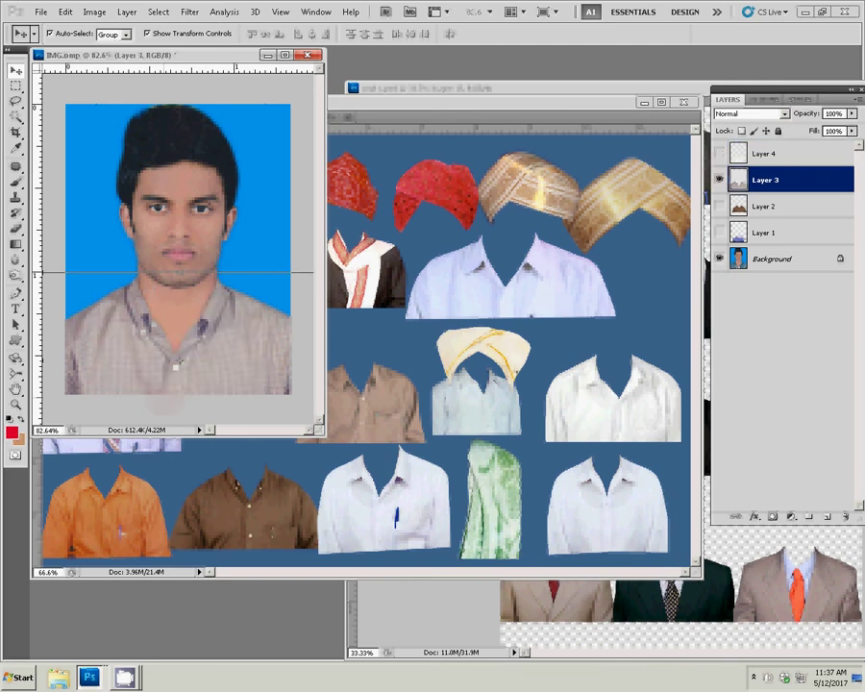
left_click(612, 394)
key("ctrl+w")
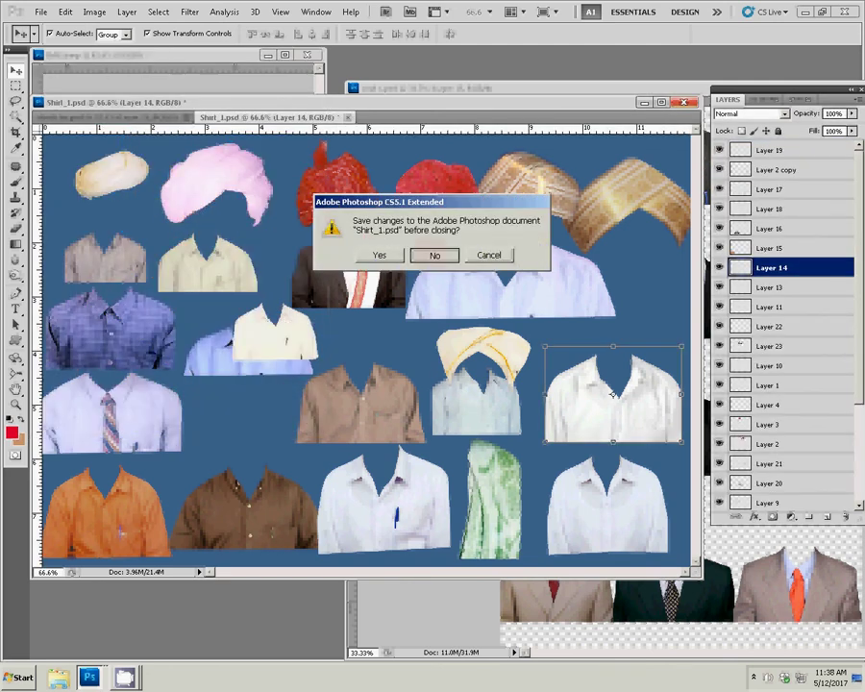
Discard Shirt_1.psd changes, move the coat.psd window aside, and return to IMG.bmp
key("Return")
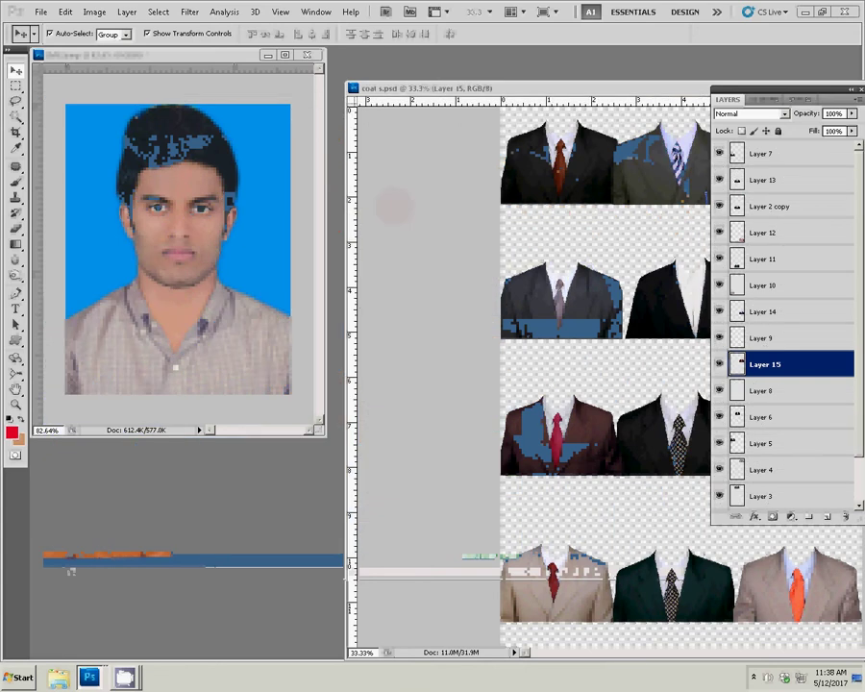
left_click_drag(433, 87, 101, 243)
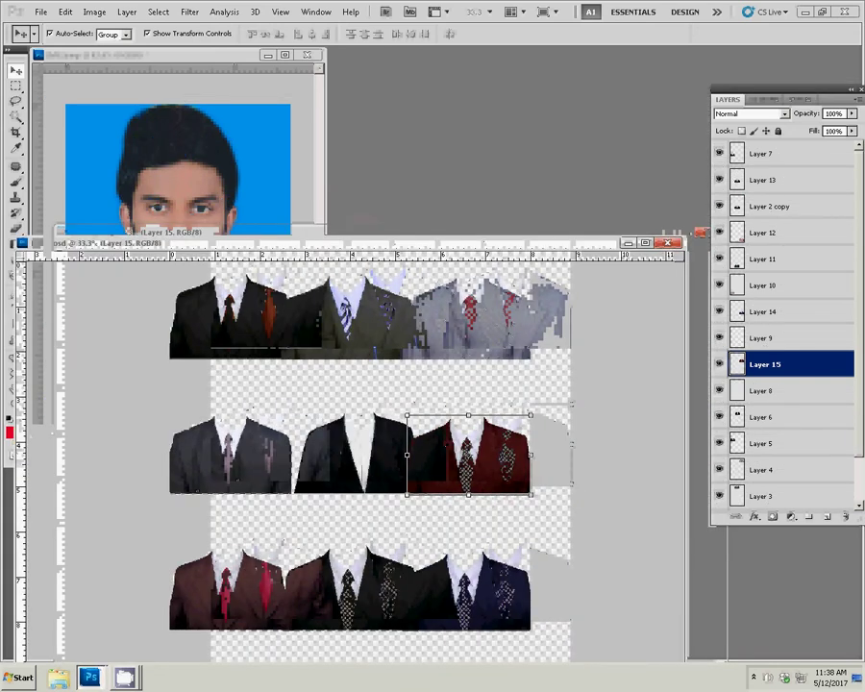
key("ctrl+Tab")
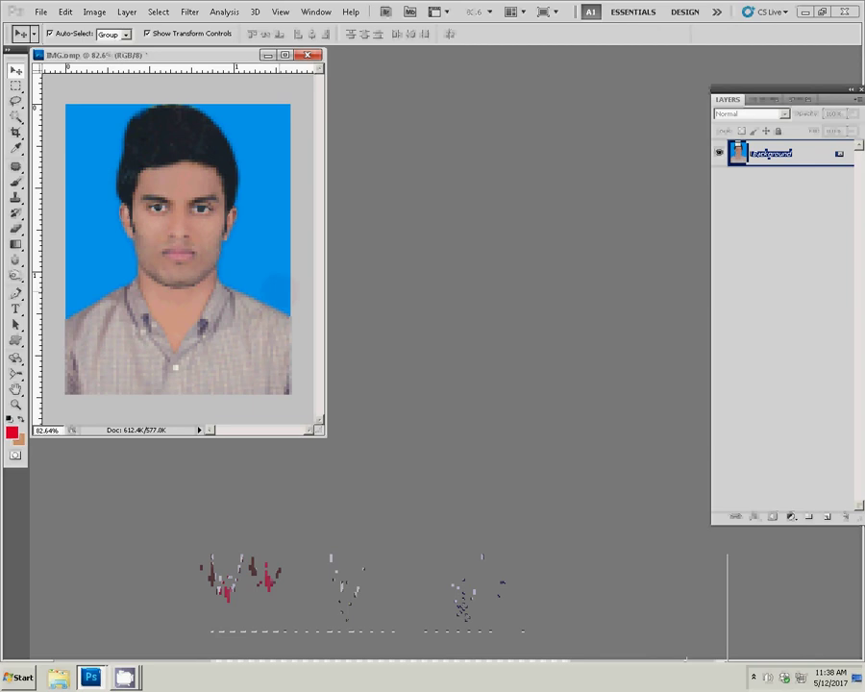
Zoom in and clone away the dark neck mark with a smaller Clone Stamp brush
key("z")
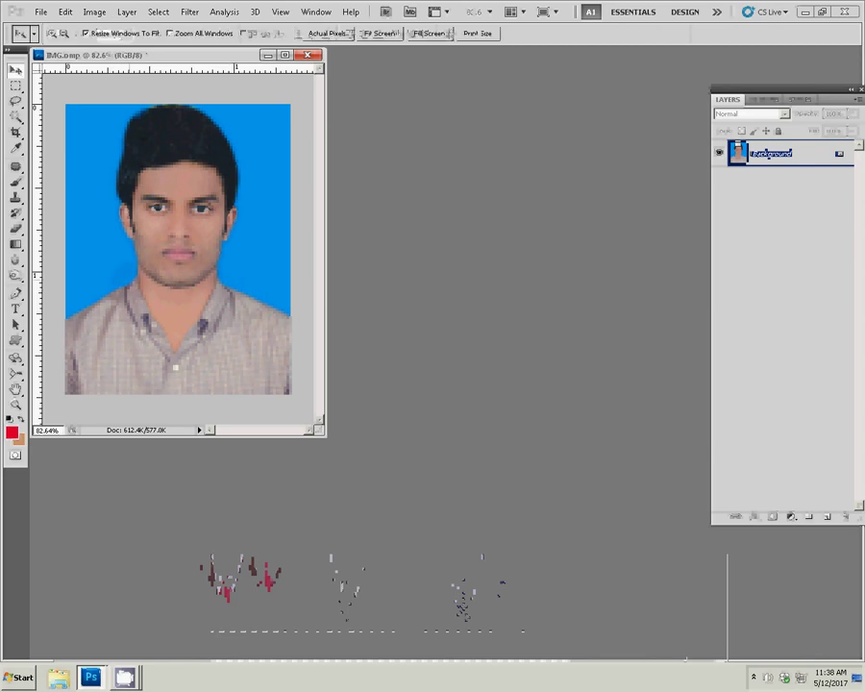
key("ctrl+plus")
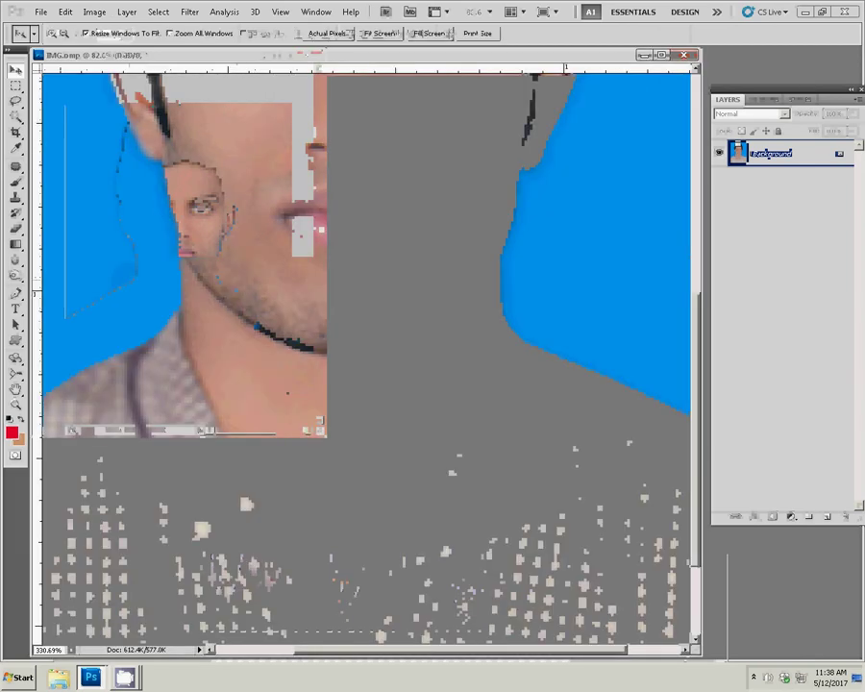
key("s")
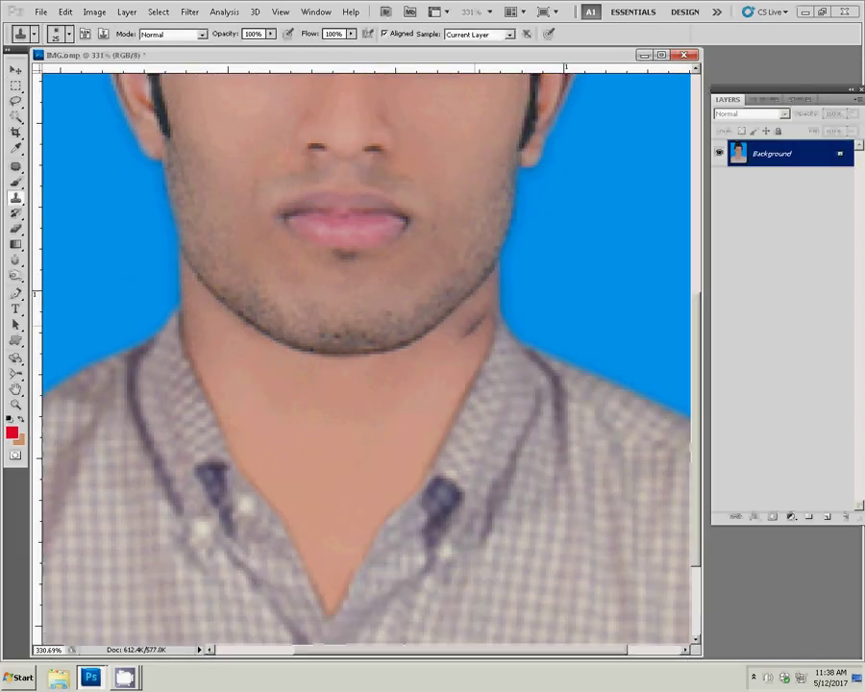
key("bracketleft")
key("bracketleft")
left_click(473, 327)
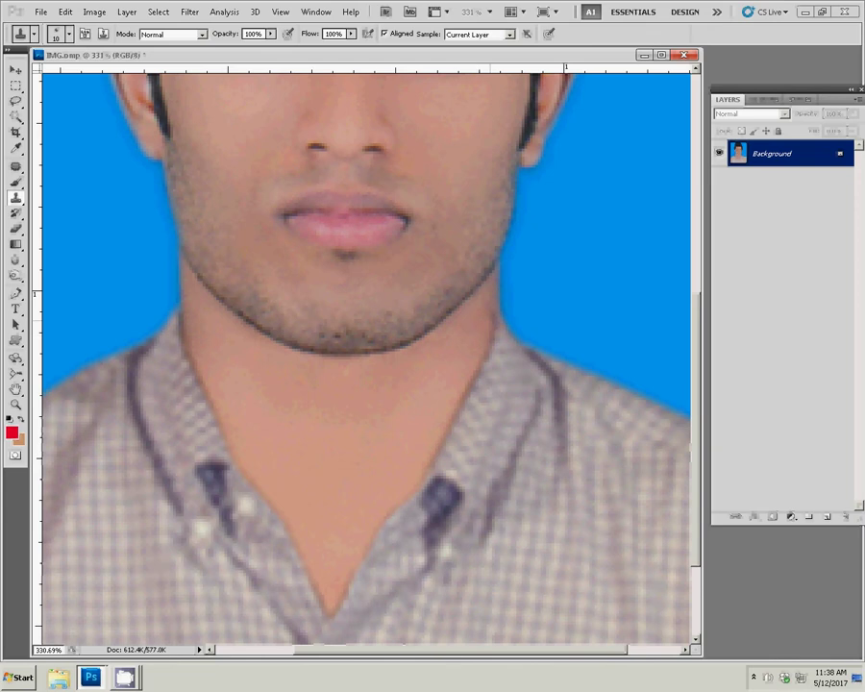
left_click(495, 324)
Fit the whole photo back in the window and bring up Color Balance
key("z")
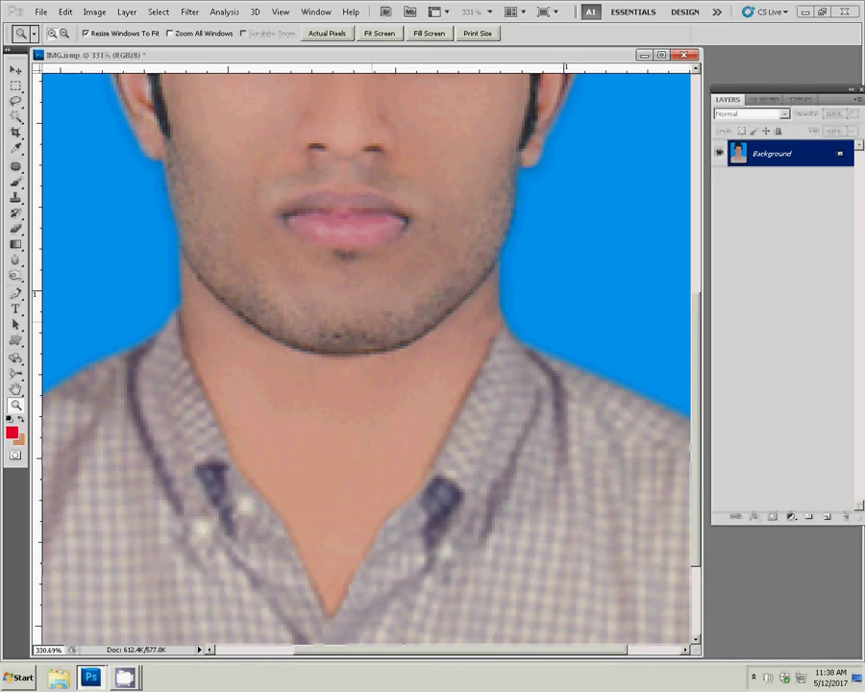
right_click(375, 327)
left_click(395, 331)
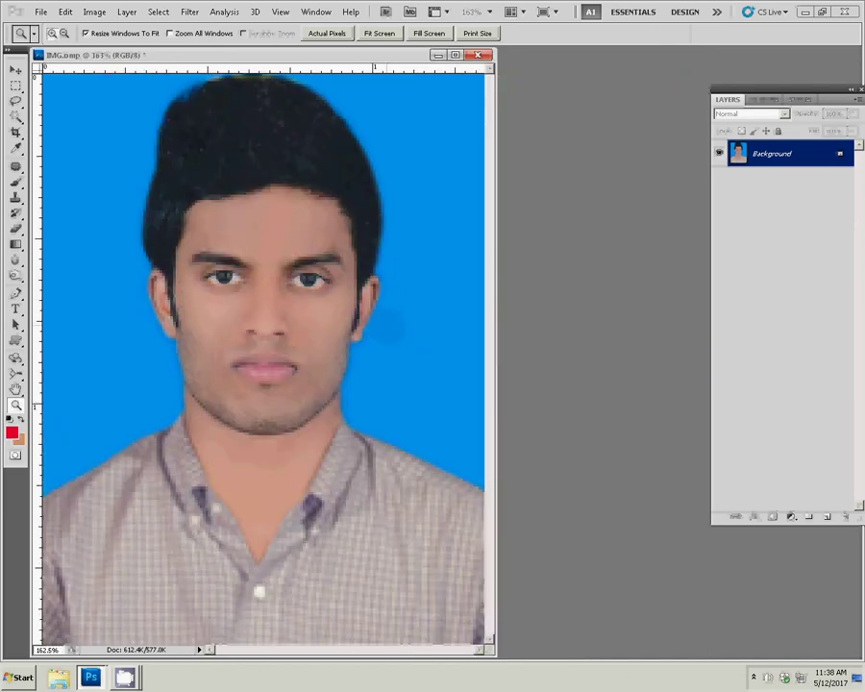
key("ctrl+b")
Set Color Balance Yellow-Blue to -13, then play the print-sheet action from the Actions panel
mouse_move(708, 295)
left_mouse_down()
mouse_move(700, 295)
mouse_move(702, 280)
left_mouse_up()
left_click(763, 245)
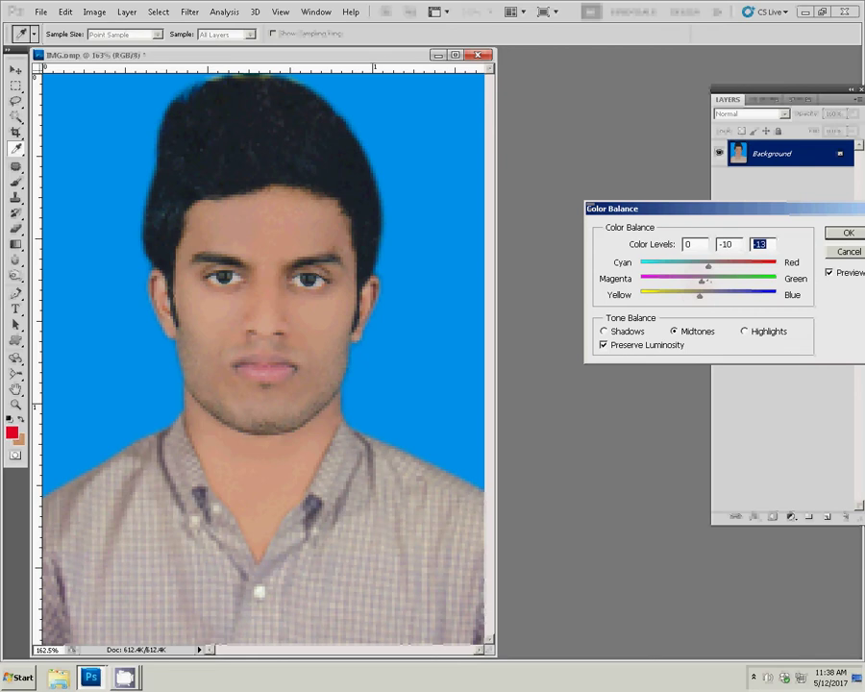
key("Return")
key("z")
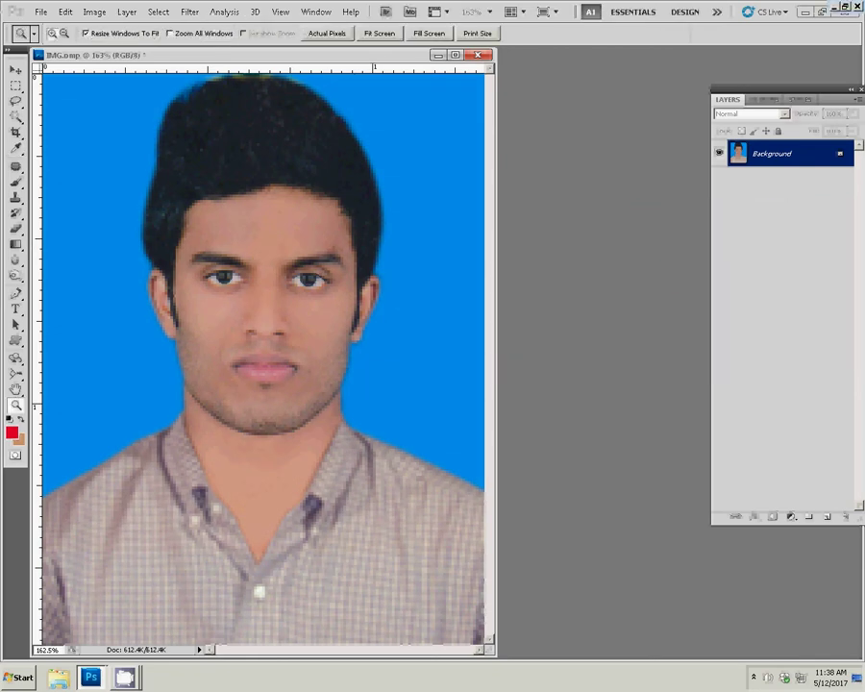
key("F9")
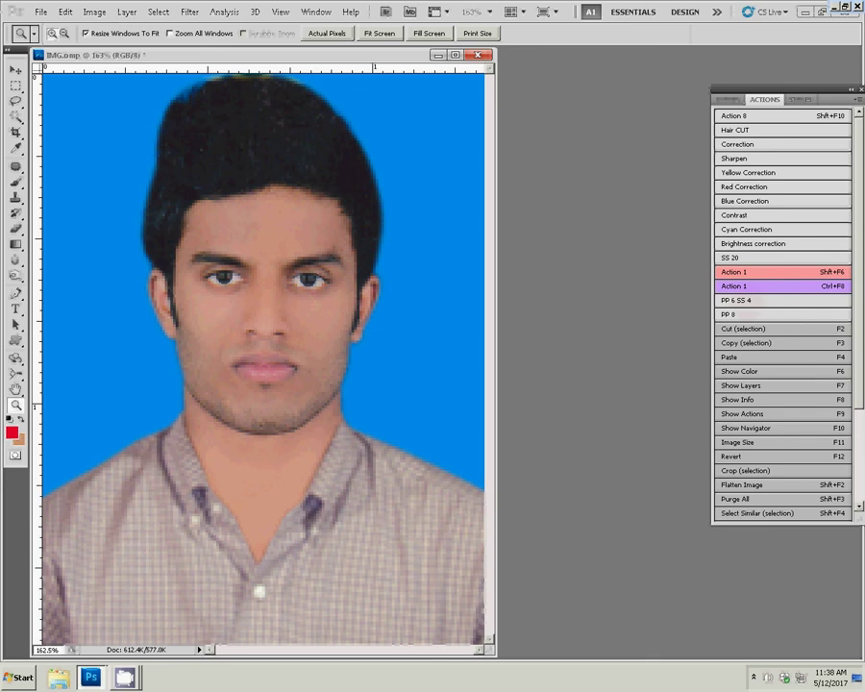
key("shift+F6")
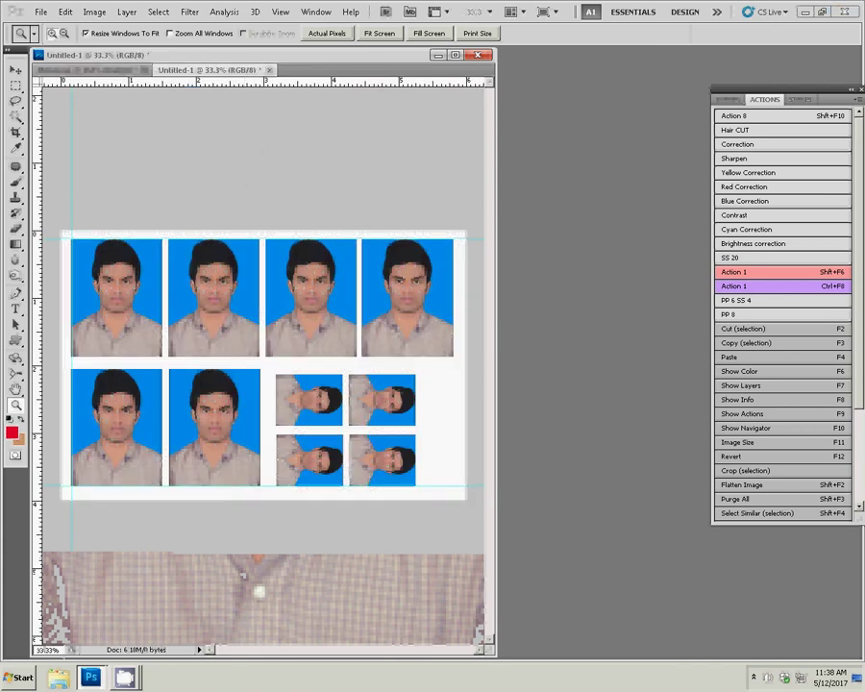
Rotate the print sheet 90° clockwise
key("alt+i")
key("g")
key("Right")
key("Down")
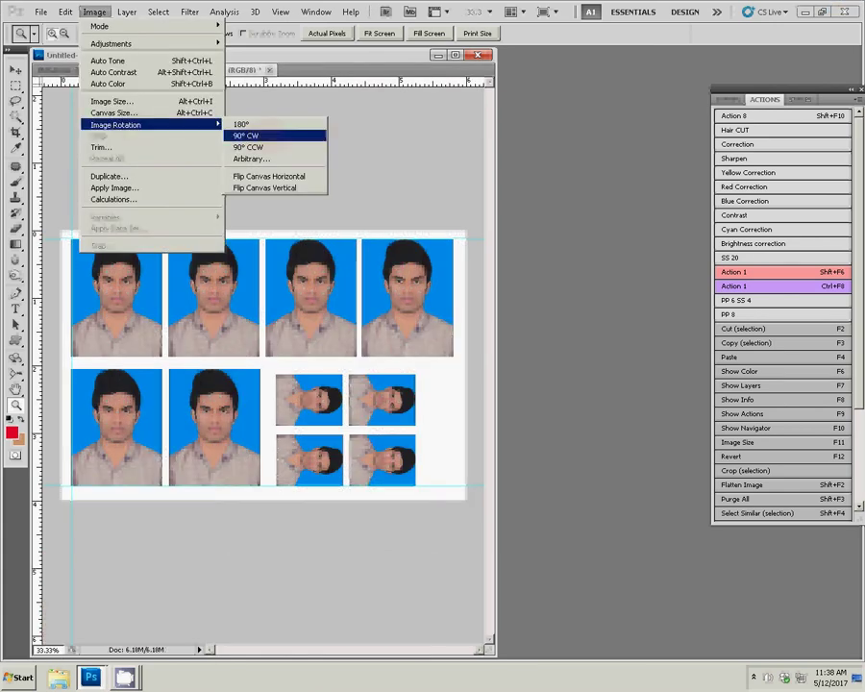
key("Return")
Save the sheet as 7.jpg in G:\0\12 as a Maximum-quality JPEG
key("ctrl+shift+s")
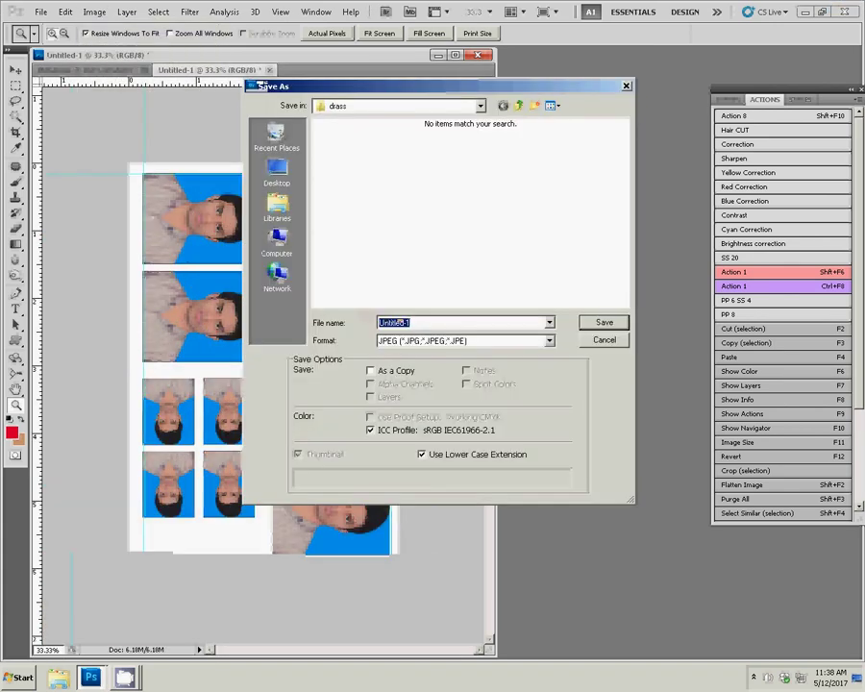
left_click(278, 240)
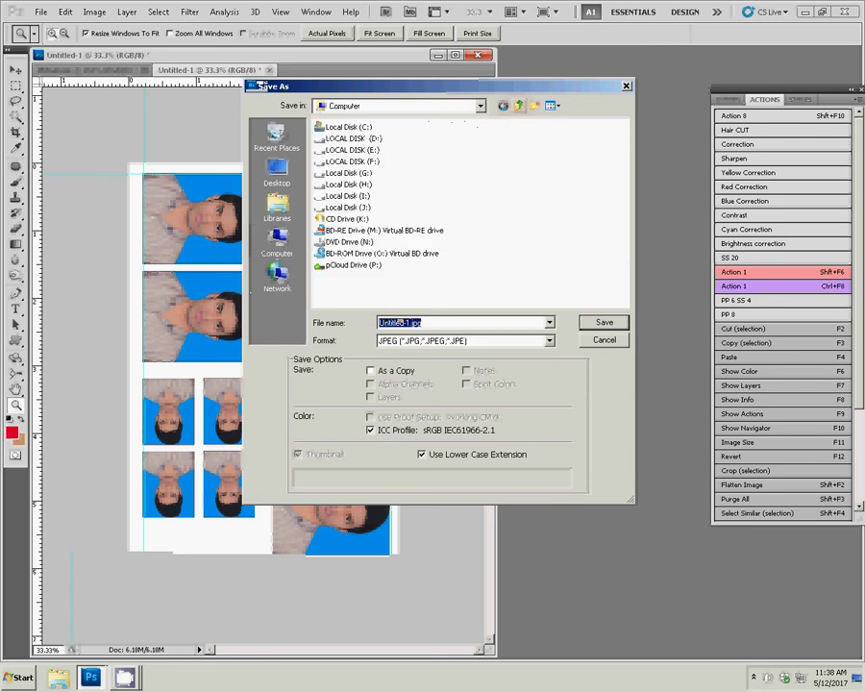
double_click(346, 173)
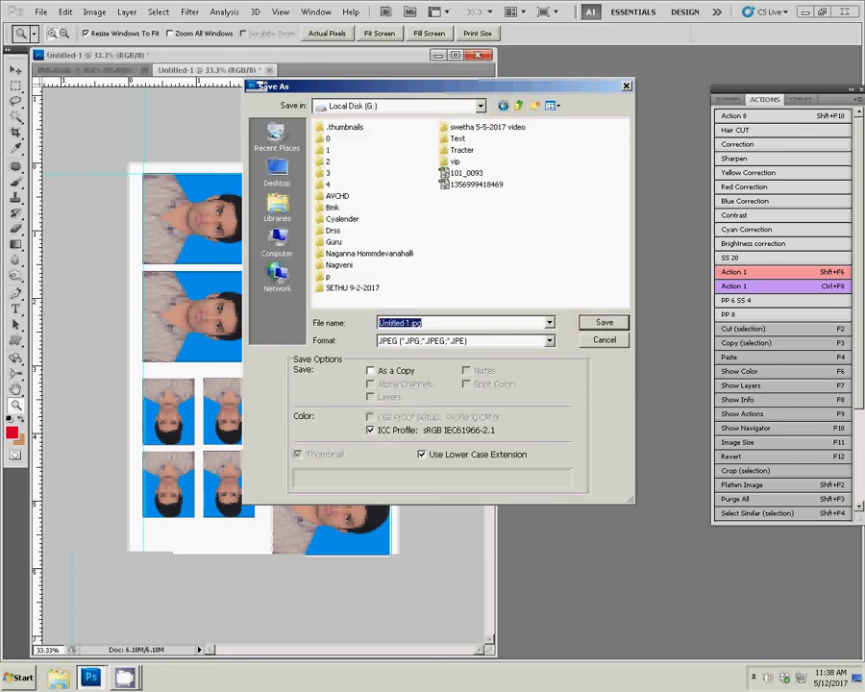
left_click(328, 138)
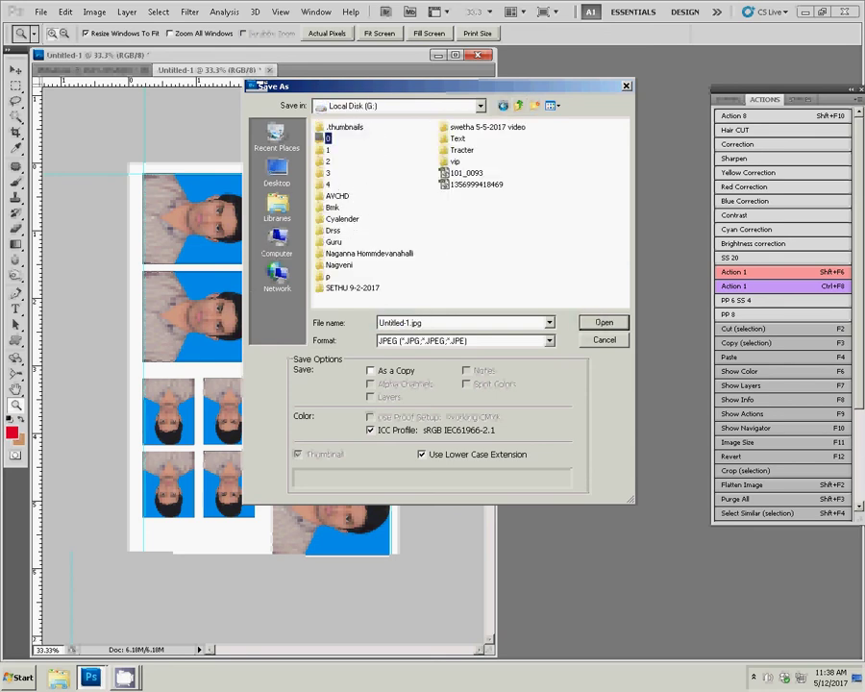
key("Return")
left_click(419, 154)
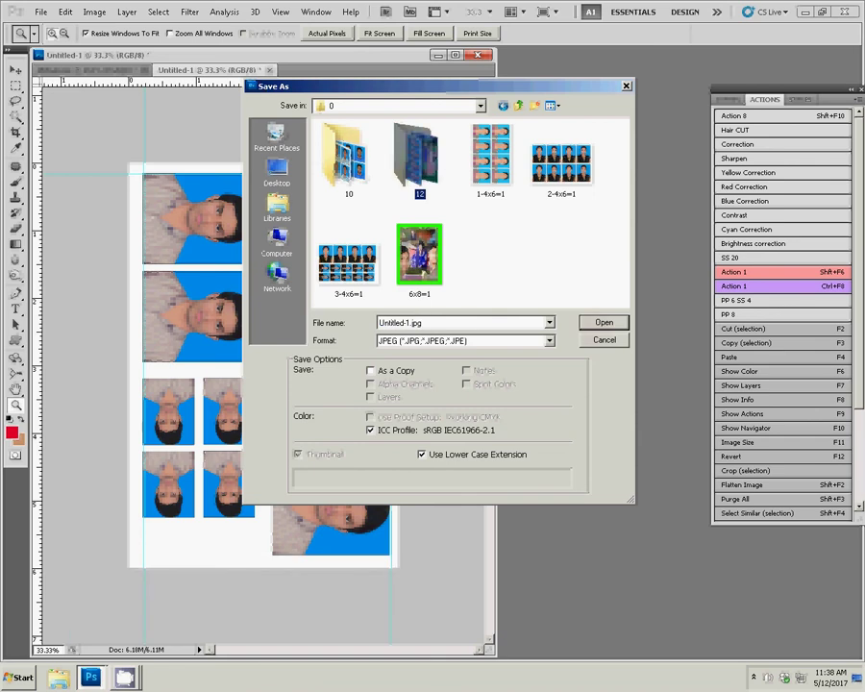
double_click(419, 154)
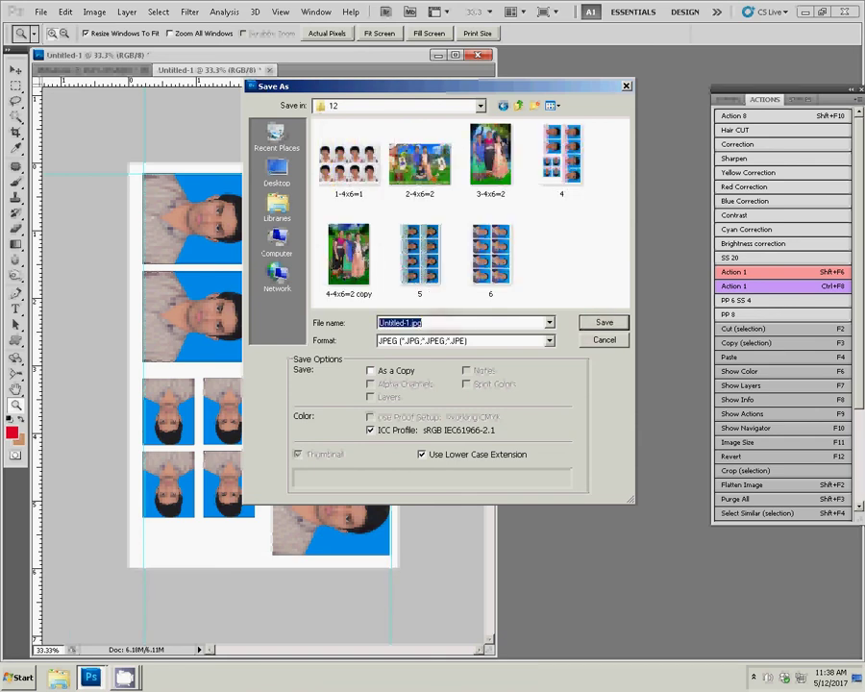
type("7")
key("Return")
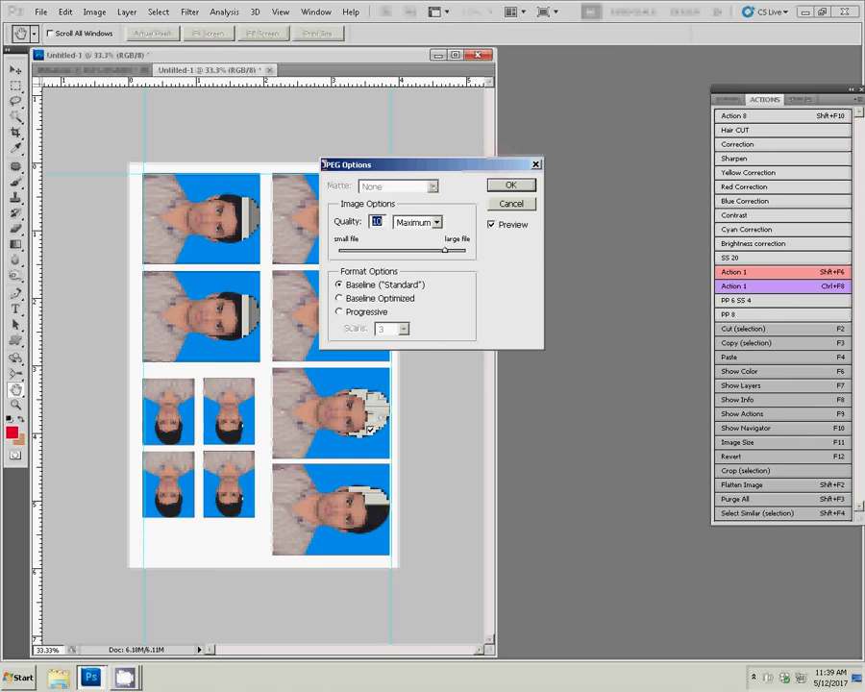
key("Return")
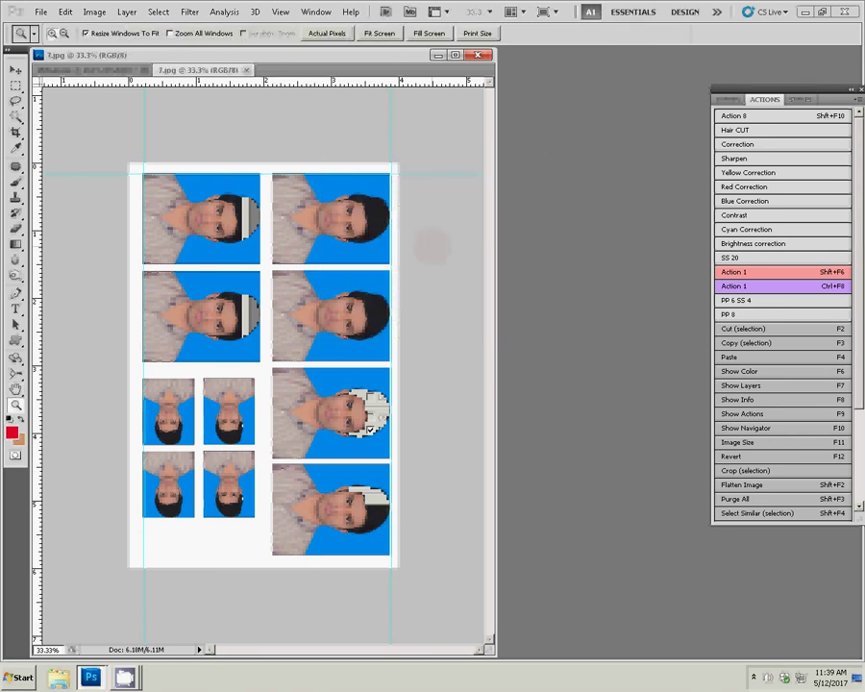
Print 7.jpg on the HiTi S420 with Scale to Fit Media enabled
key("ctrl+p")
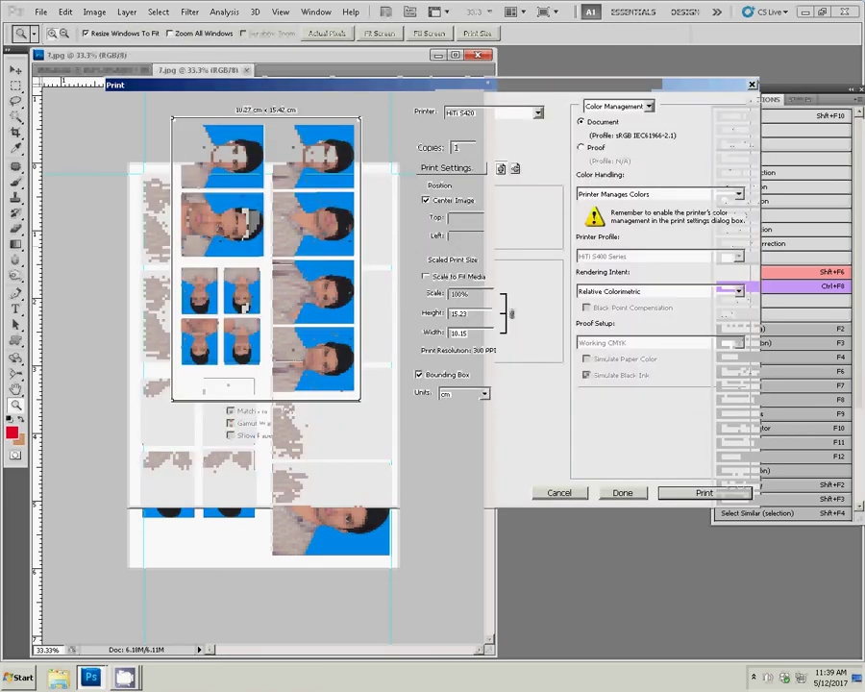
left_click(425, 275)
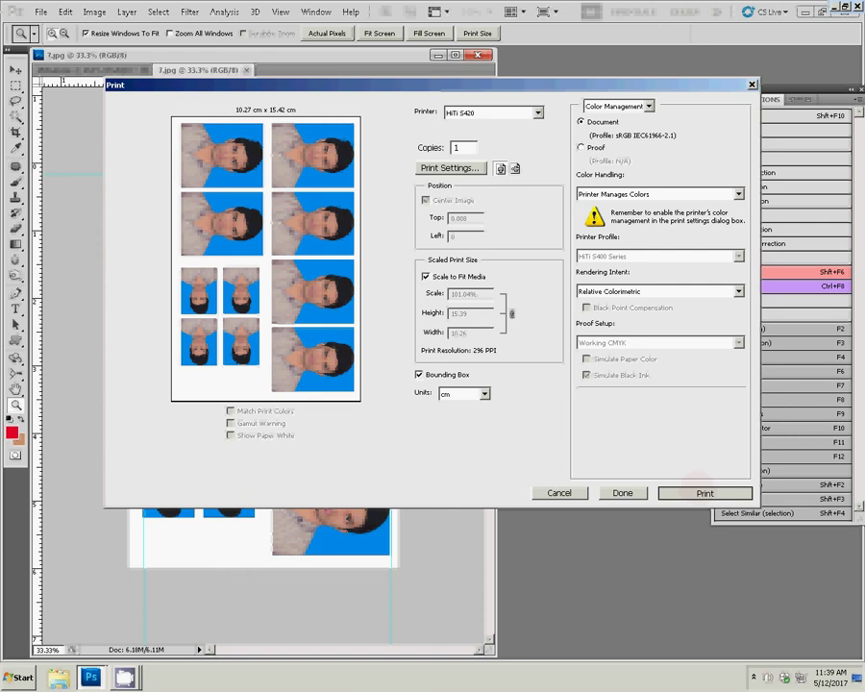
left_click(705, 493)
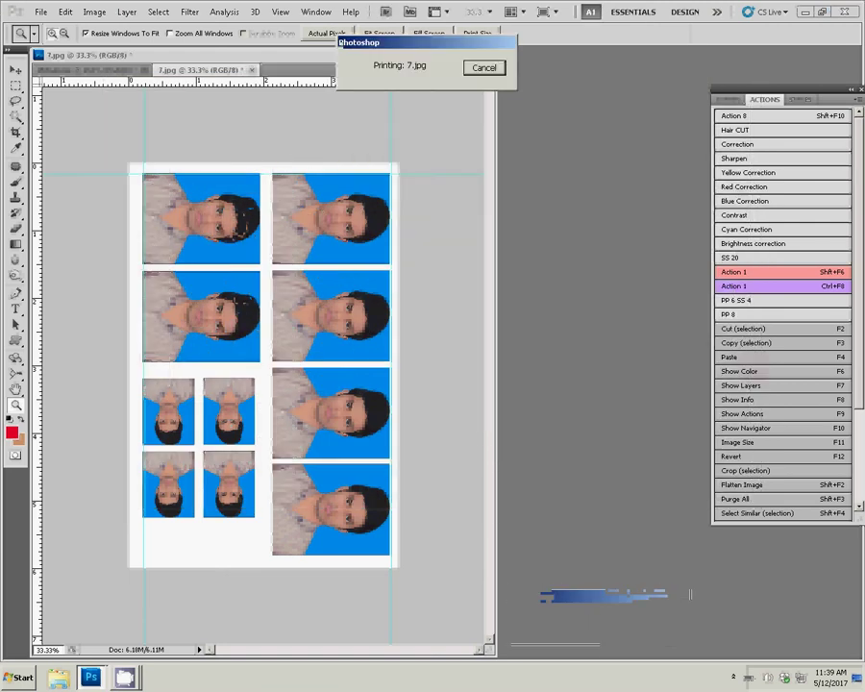